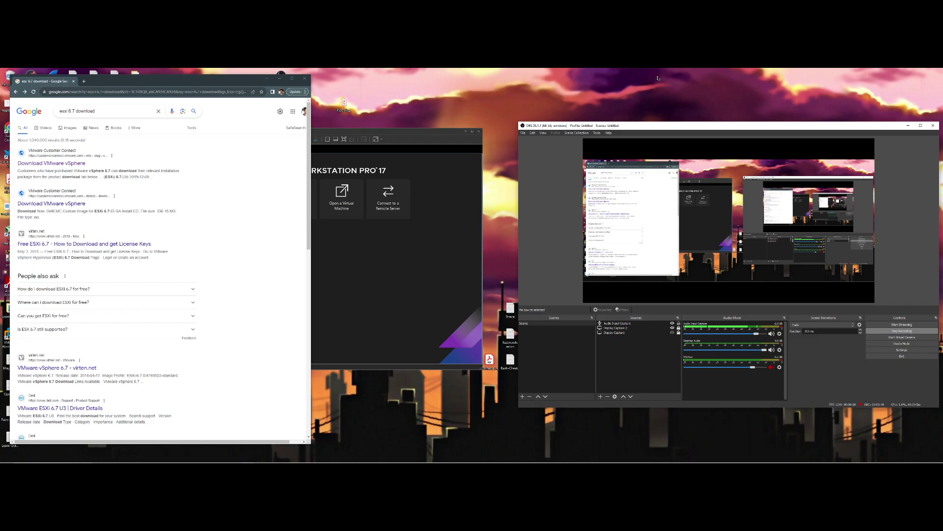
# Hide Chrome, launch VirtualBox Manager, and center VMware Workstation 17 Player on screen
pyautogui.click(280, 78)
pyautogui.moveTo(320, 135); pyautogui.dragTo(302, 147)
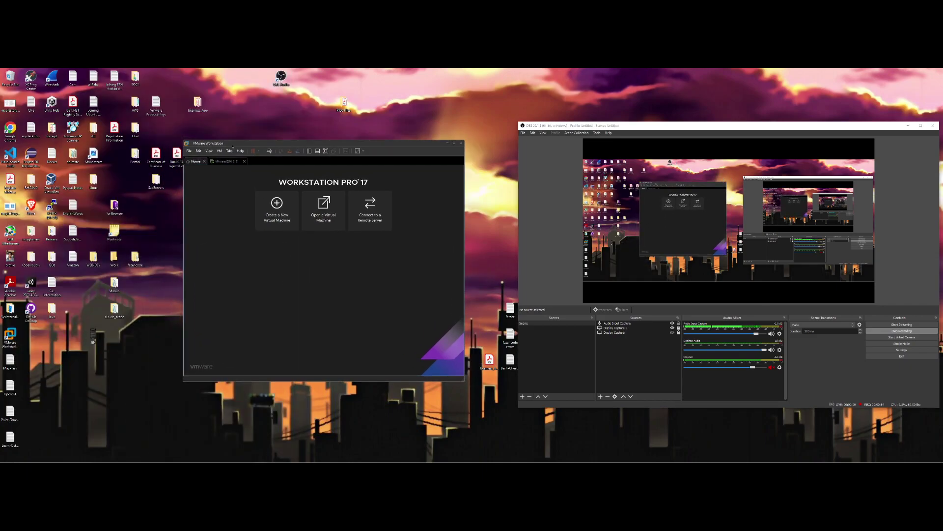
pyautogui.click(50, 181)
pyautogui.doubleClick(49, 181)
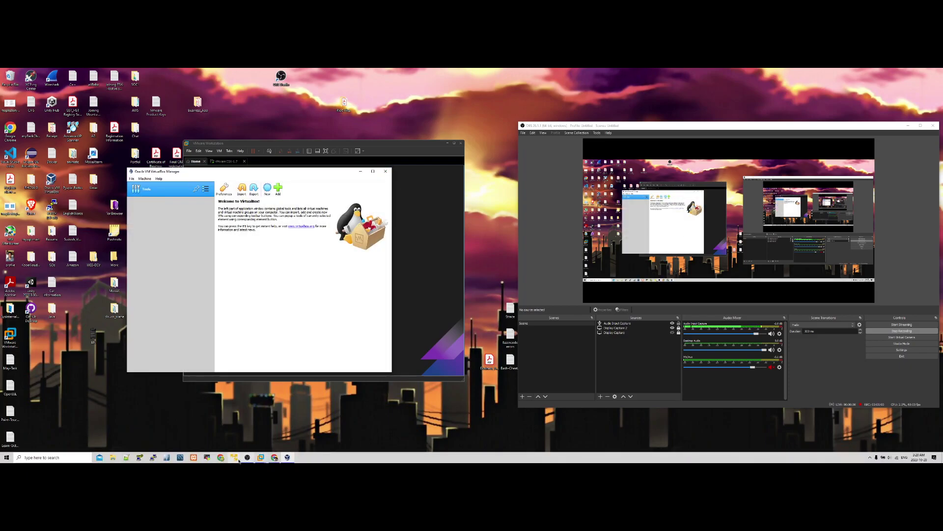
pyautogui.click(234, 460)
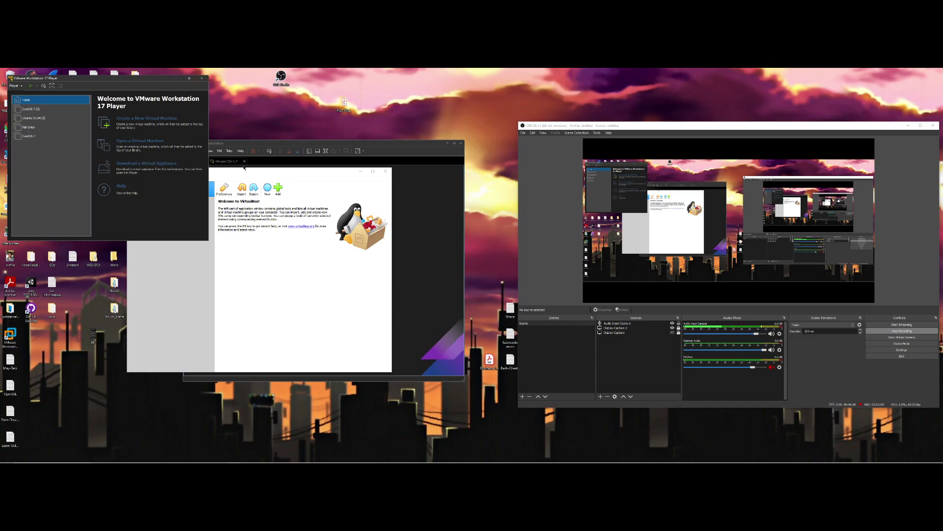
pyautogui.moveTo(127, 82); pyautogui.dragTo(321, 198)
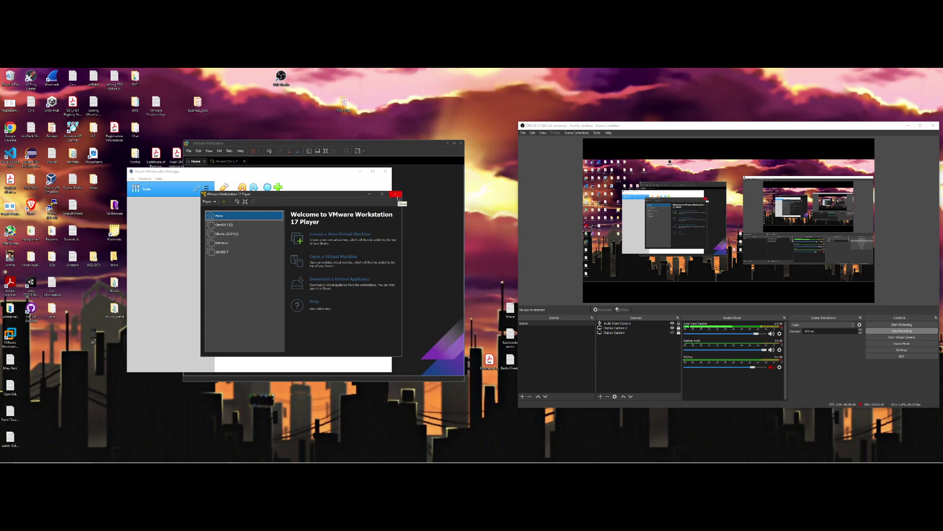
# Close VMware Player and VirtualBox Manager, then return to the Chrome esxi 6.7 download results
pyautogui.click(395, 192)
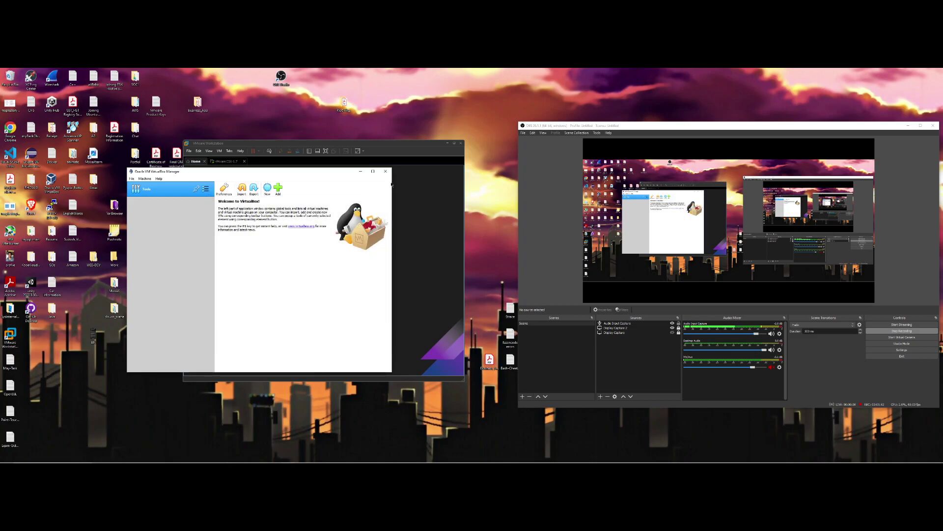
pyautogui.click(385, 171)
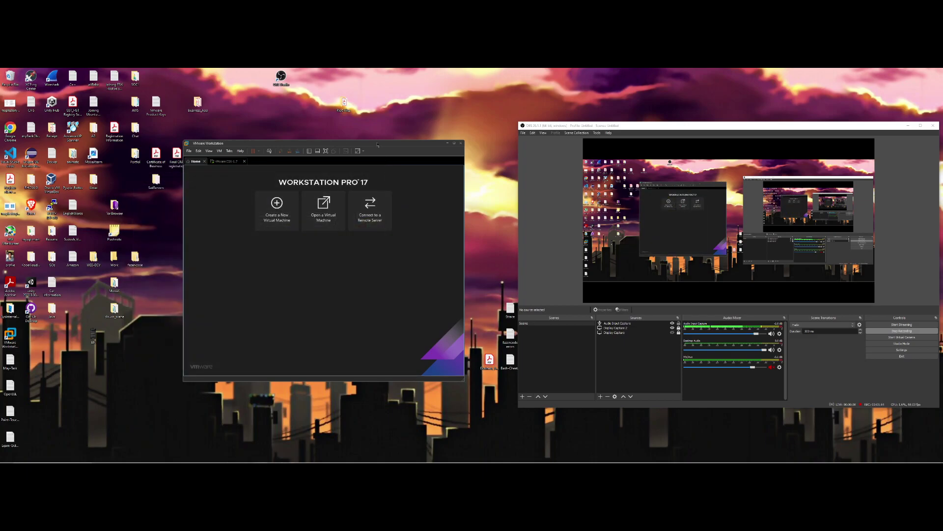
pyautogui.moveTo(377, 145); pyautogui.dragTo(386, 144)
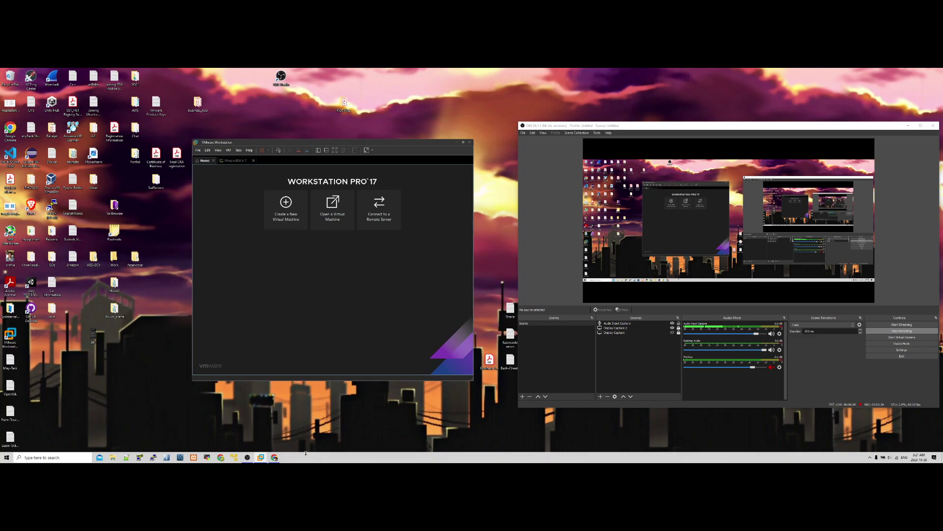
pyautogui.click(274, 461)
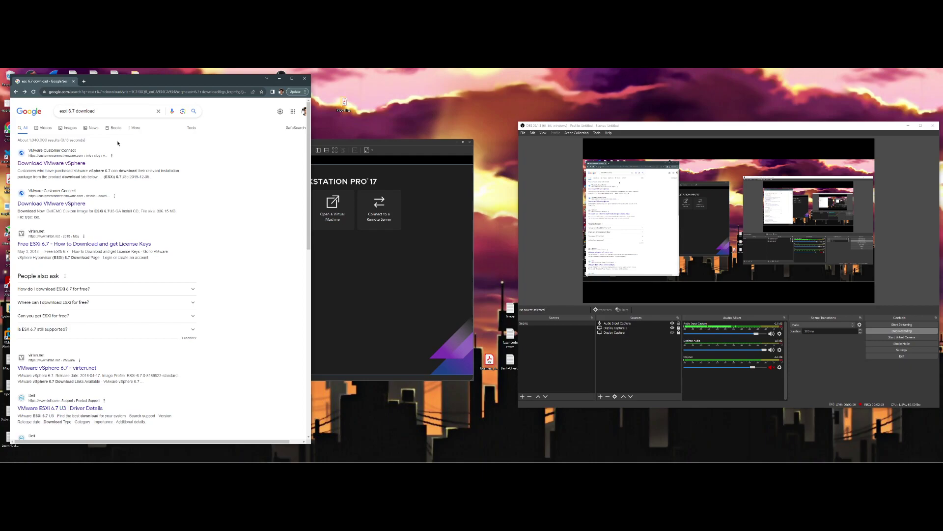
# Open the Download VMware vSphere result and go to the ESXi 6.7U3b downloads under Standard
pyautogui.click(82, 162)
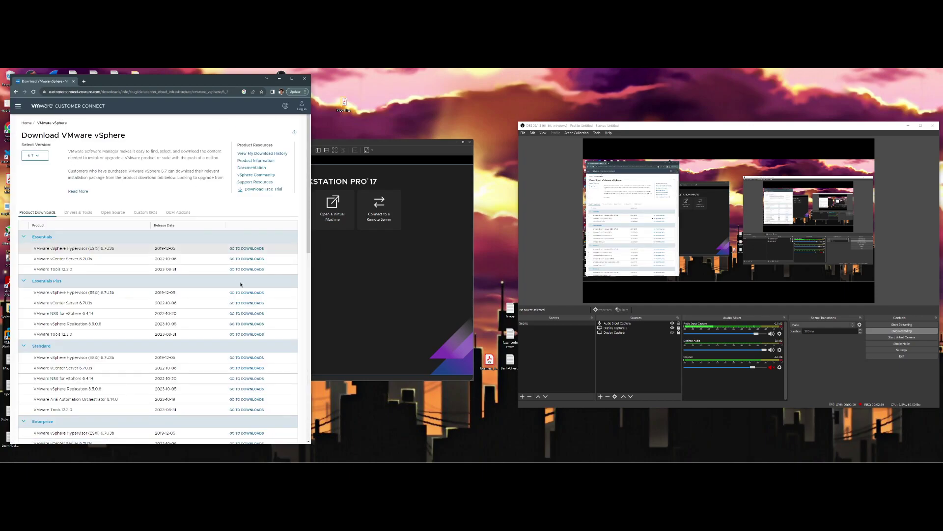
pyautogui.scroll(-1, 237, 279)
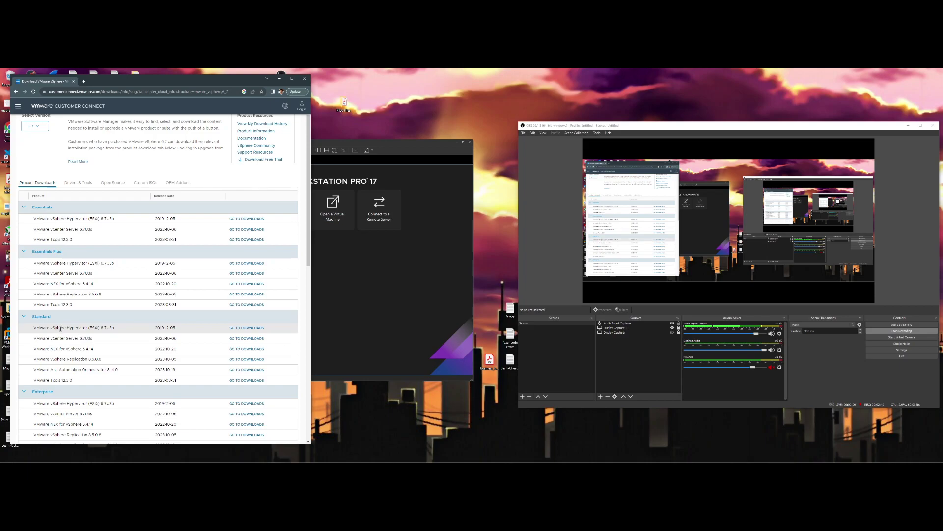
pyautogui.scroll(-1, 41, 329)
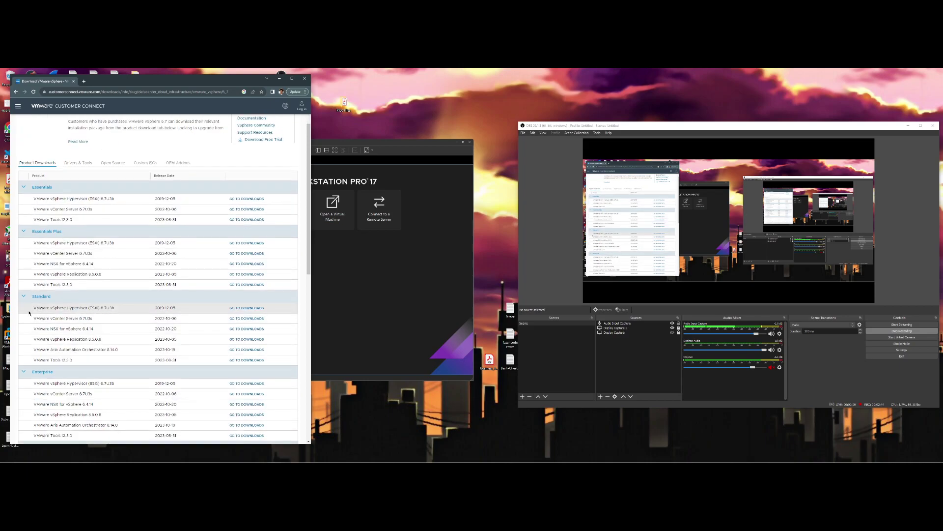
pyautogui.moveTo(41, 307); pyautogui.dragTo(116, 311)
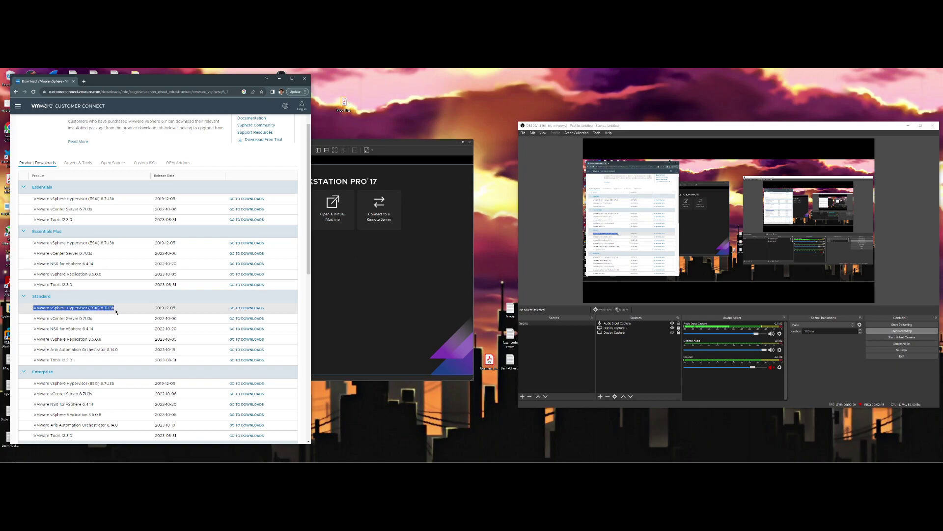
pyautogui.click(253, 308)
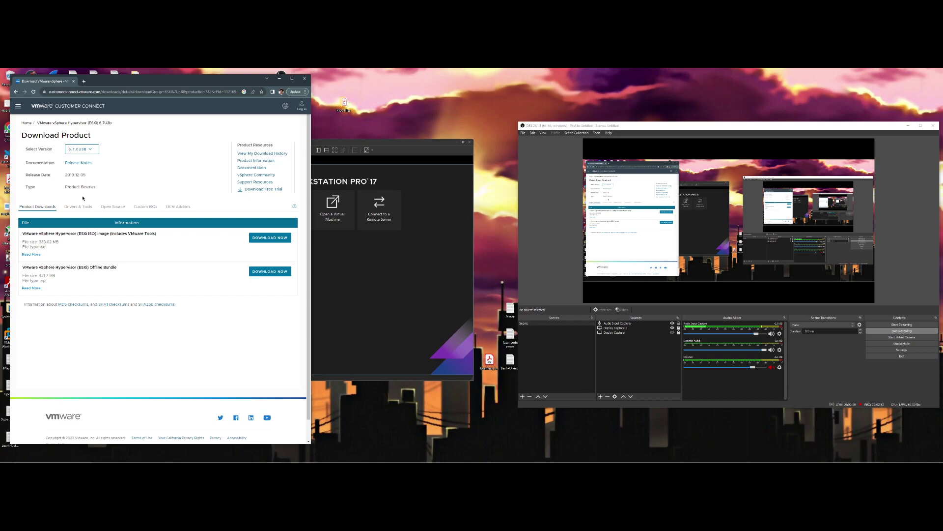
# Switch the version to 6.7.0 and start downloading the ESXi ISO image
pyautogui.click(94, 150)
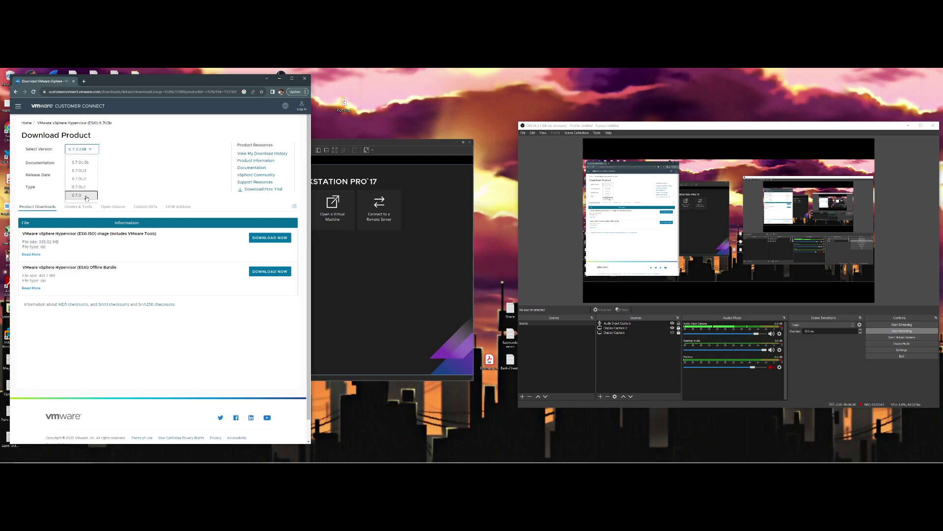
pyautogui.click(86, 195)
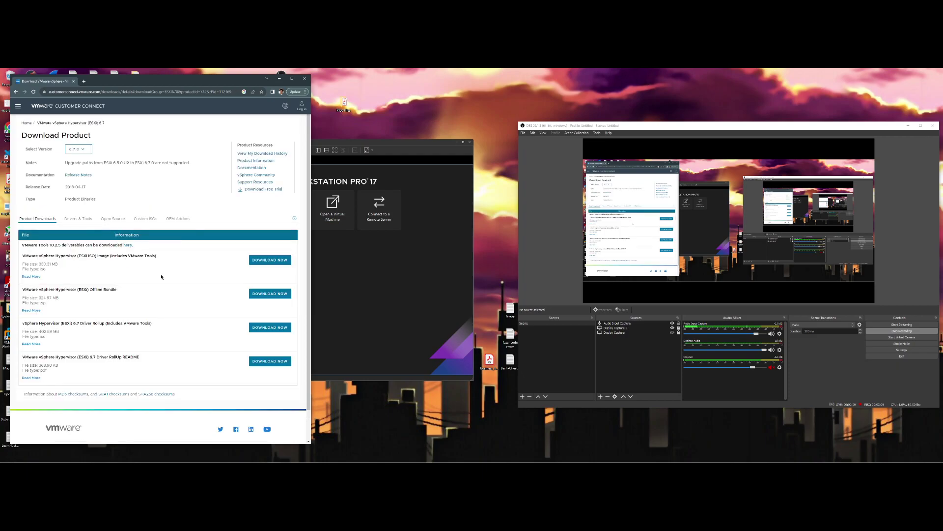
pyautogui.scroll(-1, 161, 277)
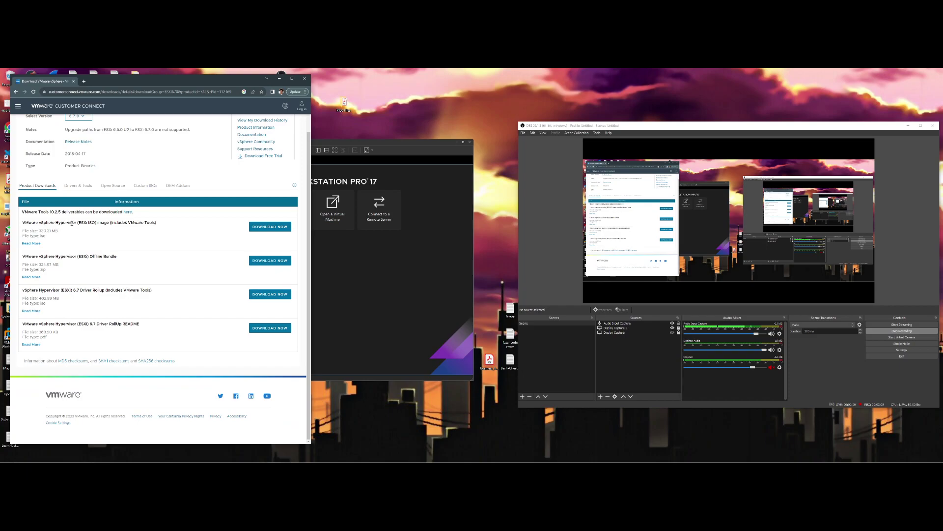
pyautogui.moveTo(22, 225); pyautogui.dragTo(163, 223)
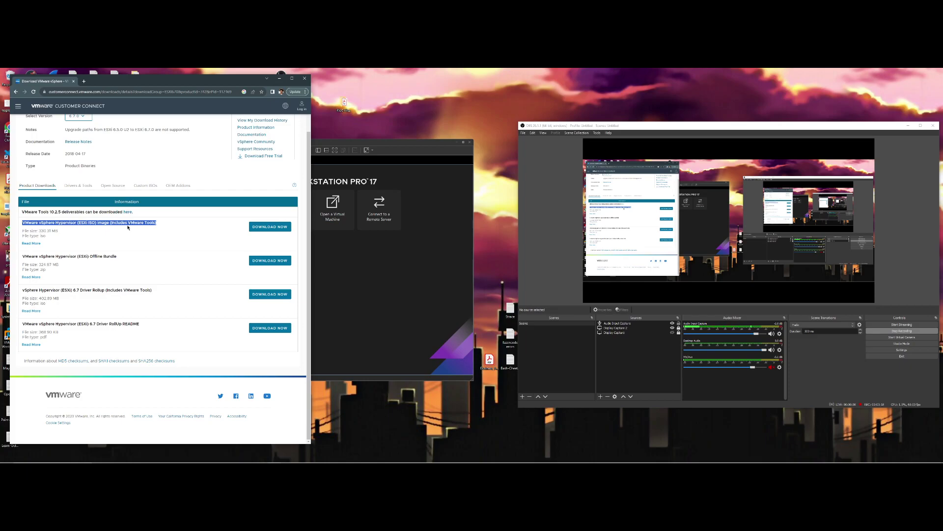
pyautogui.rightClick(271, 227)
pyautogui.click(273, 228)
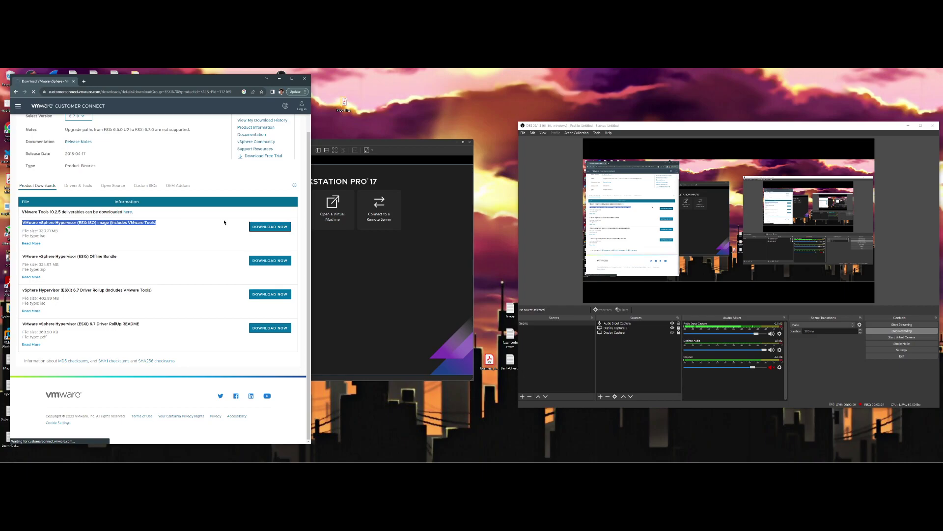
# Shift the Workstation window right and bring the download page back to the front
pyautogui.scroll(1, 242, 245)
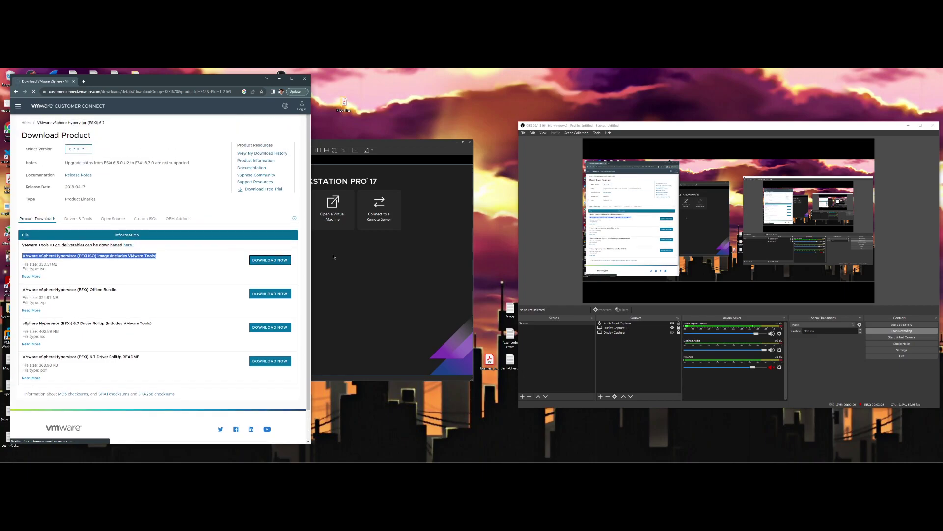
pyautogui.click(388, 142)
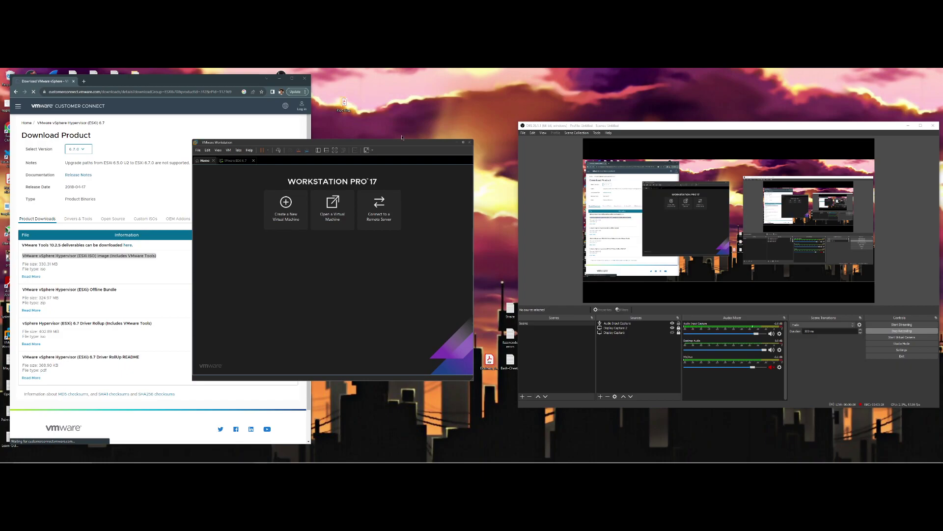
pyautogui.moveTo(397, 144); pyautogui.dragTo(438, 147)
pyautogui.click(167, 201)
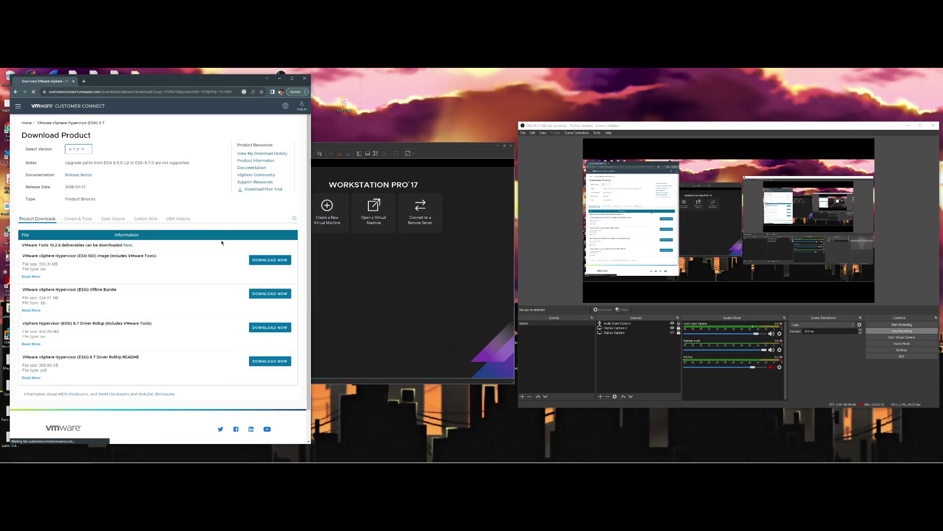
# Hide OBS, move and enlarge the Workstation window, and minimize the Customer Connect sign-in window
pyautogui.click(908, 126)
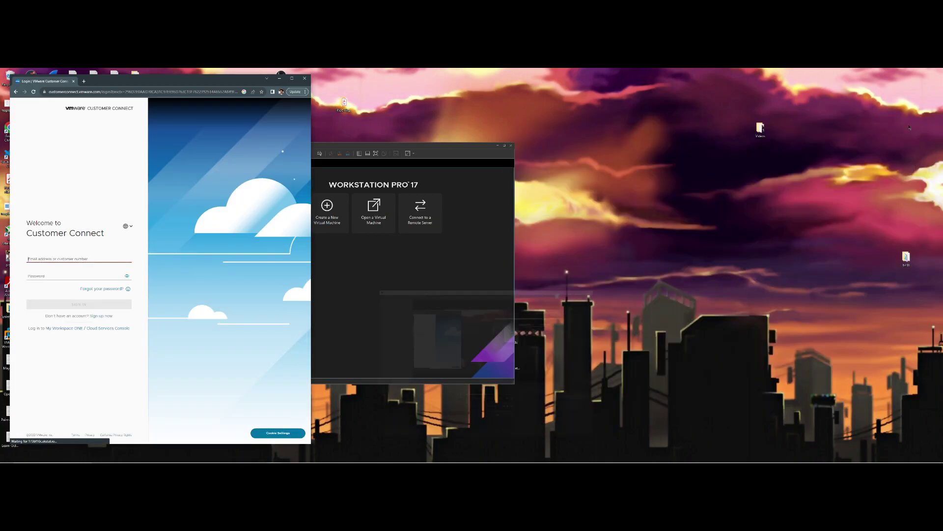
pyautogui.moveTo(443, 146); pyautogui.dragTo(670, 102)
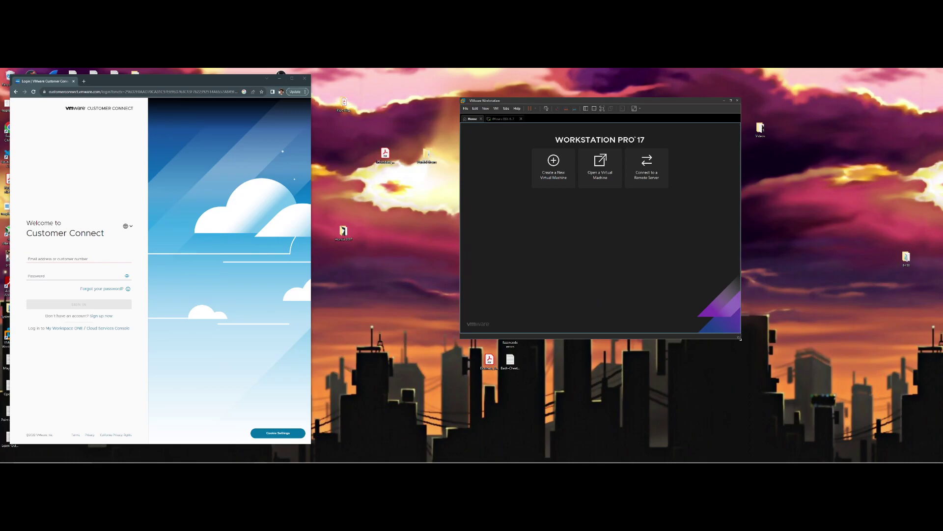
pyautogui.moveTo(741, 339); pyautogui.dragTo(787, 396)
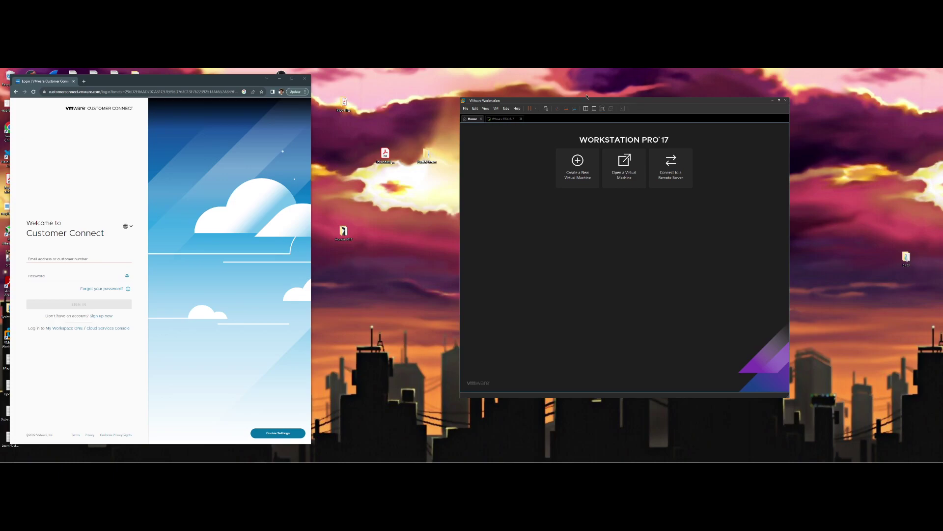
pyautogui.moveTo(587, 102); pyautogui.dragTo(525, 108)
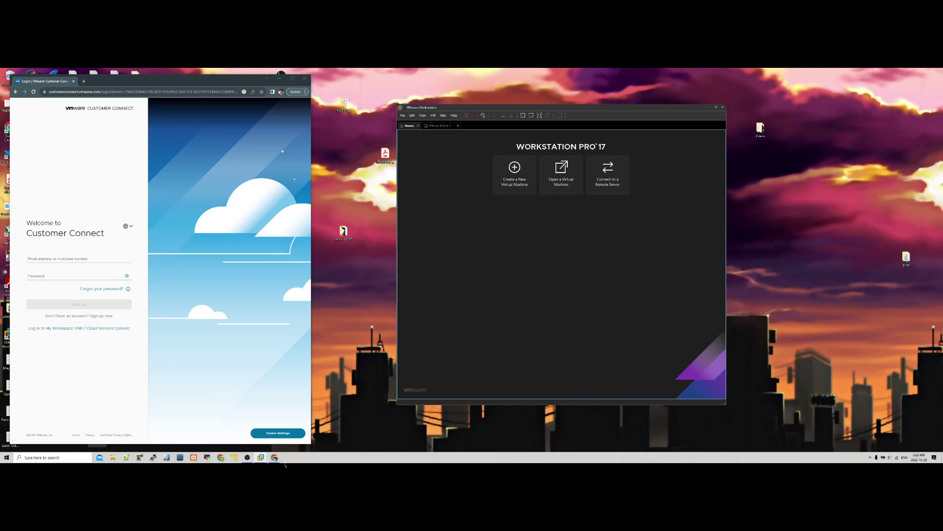
pyautogui.click(273, 79)
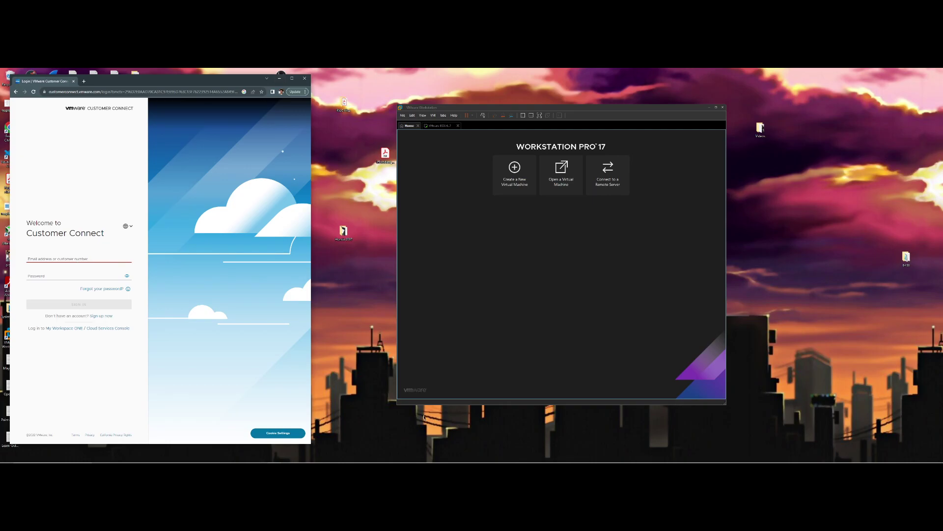
pyautogui.click(279, 78)
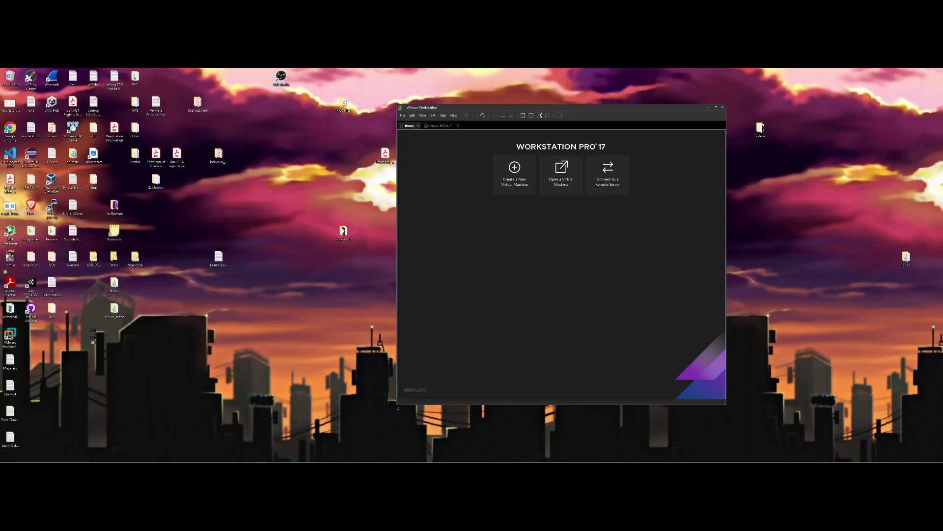
# Start Workstation's New Virtual Machine wizard and bring up Workstation 17 Player beside it
pyautogui.click(517, 180)
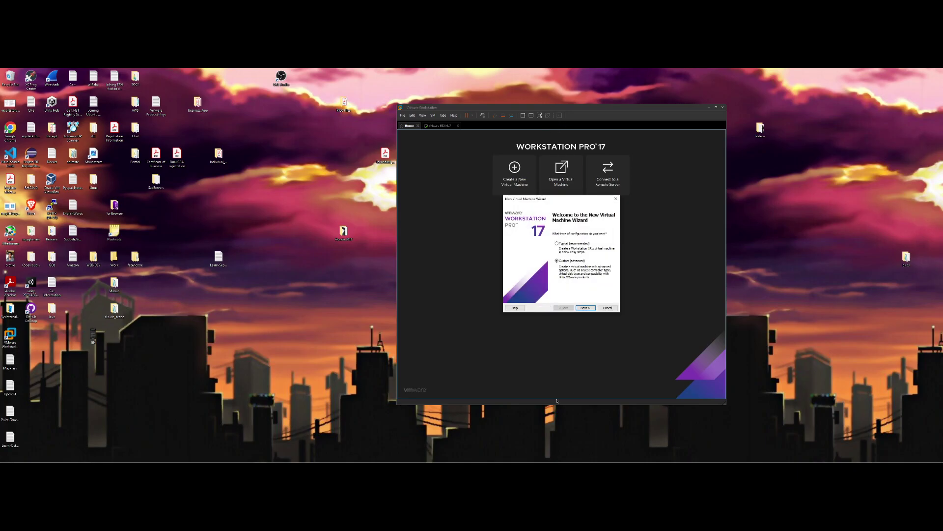
pyautogui.moveTo(354, 462)
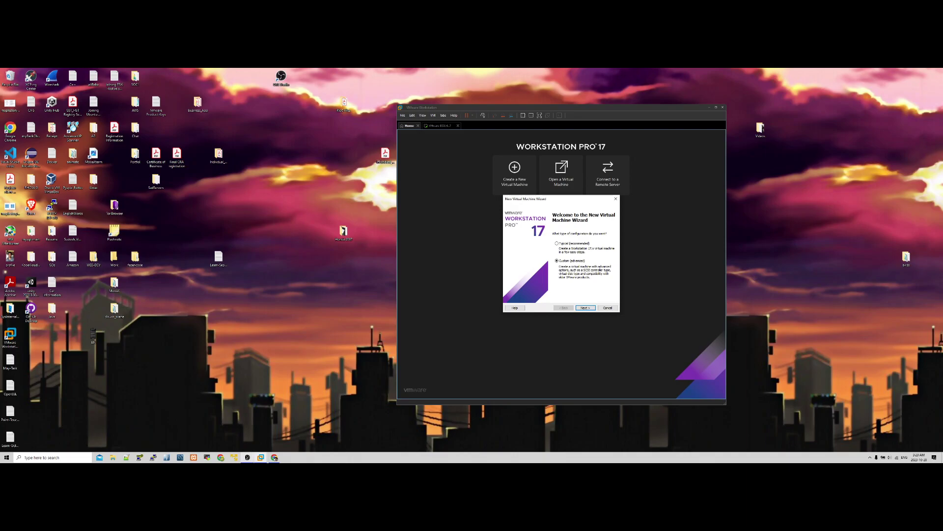
pyautogui.click(237, 459)
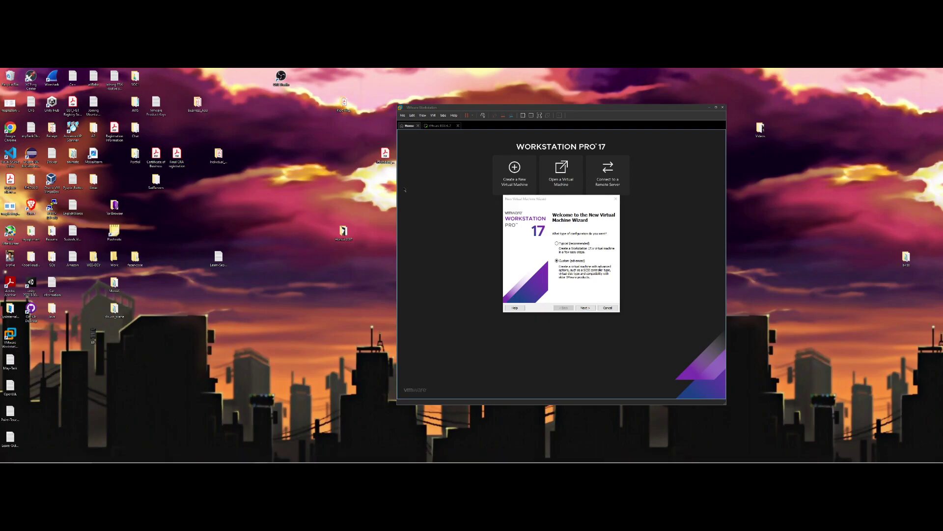
pyautogui.moveTo(192, 118); pyautogui.dragTo(296, 161)
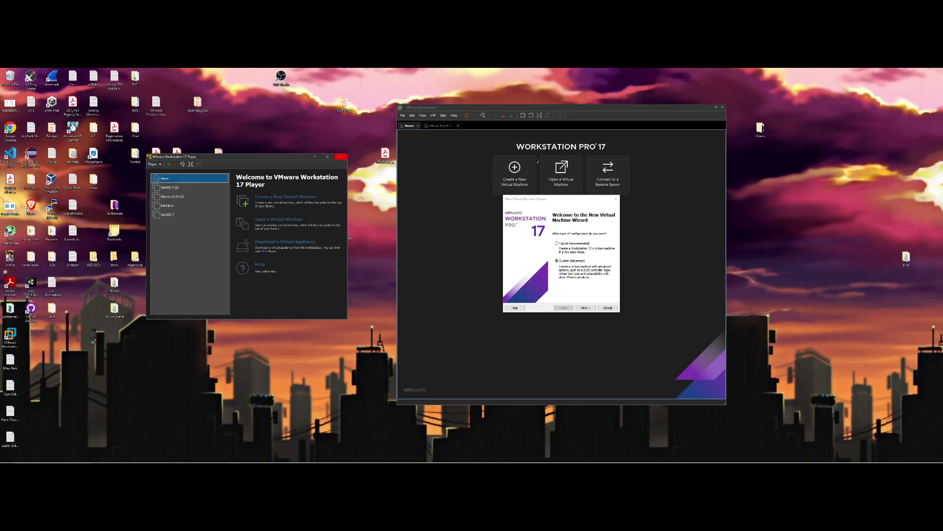
# In Player, start a new VM from the VMware_ESXi_6.7.1 ISO and hit path-already-exists errors when naming it
pyautogui.click(276, 199)
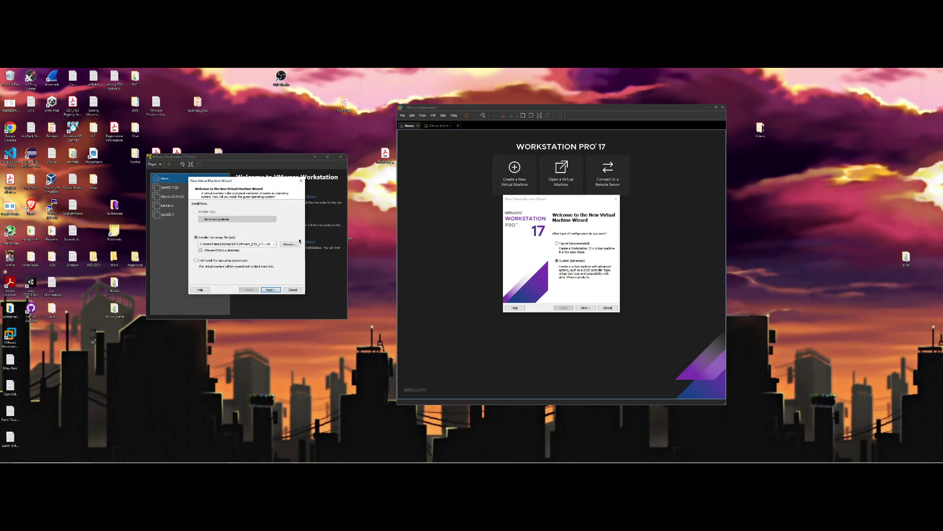
pyautogui.click(290, 244)
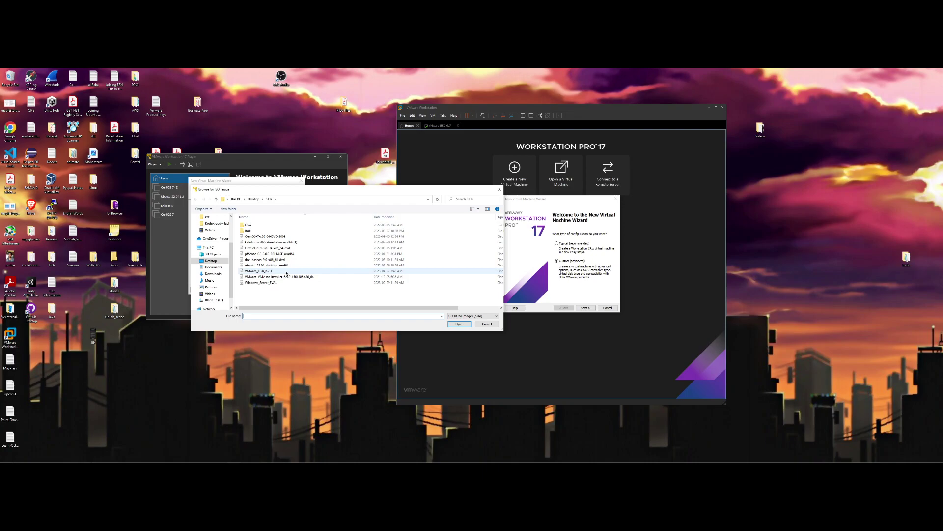
pyautogui.doubleClick(261, 272)
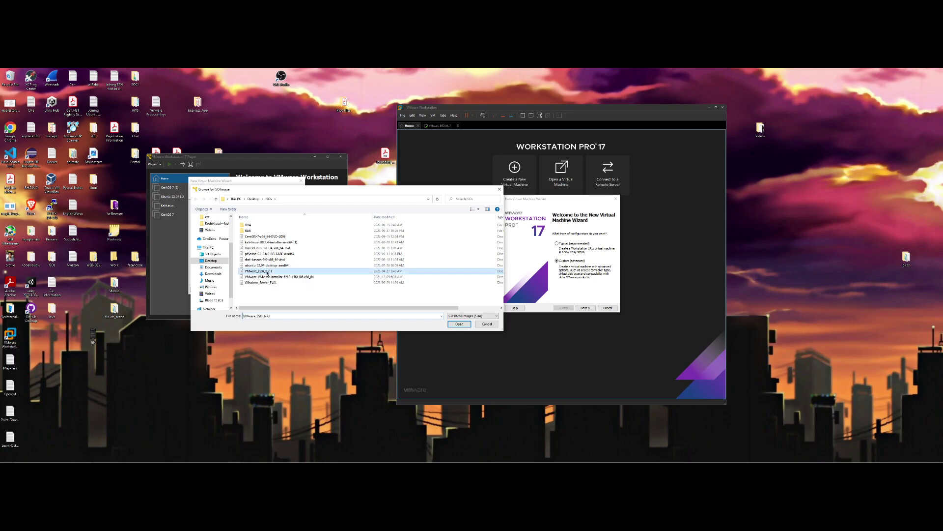
pyautogui.click(270, 289)
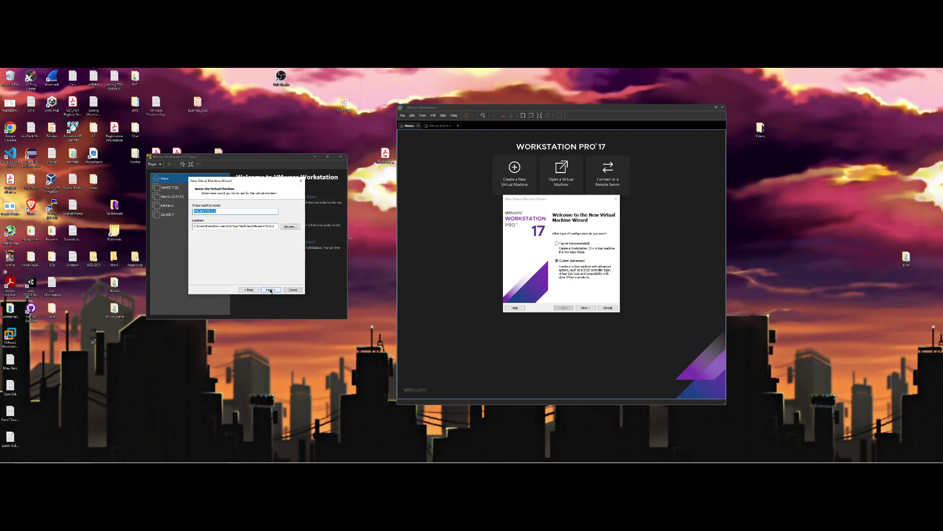
pyautogui.click(258, 212)
pyautogui.click(271, 289)
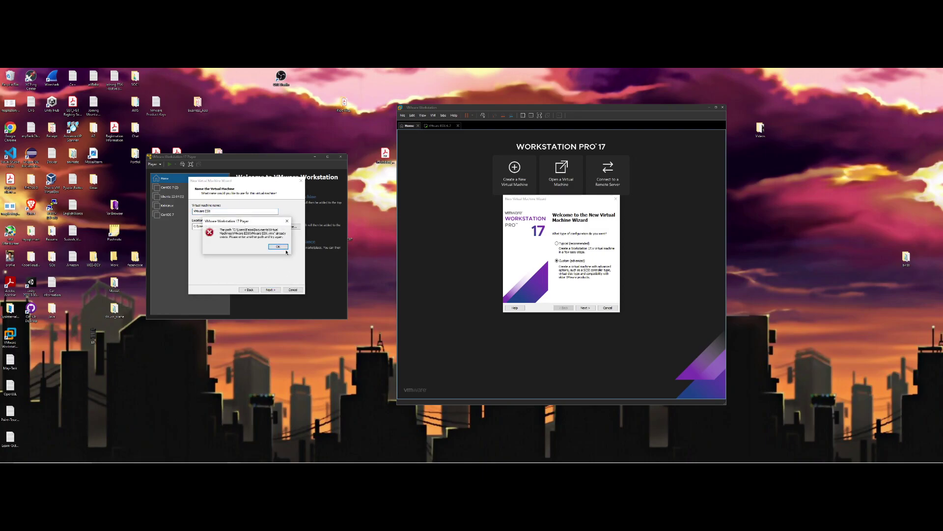
pyautogui.click(281, 247)
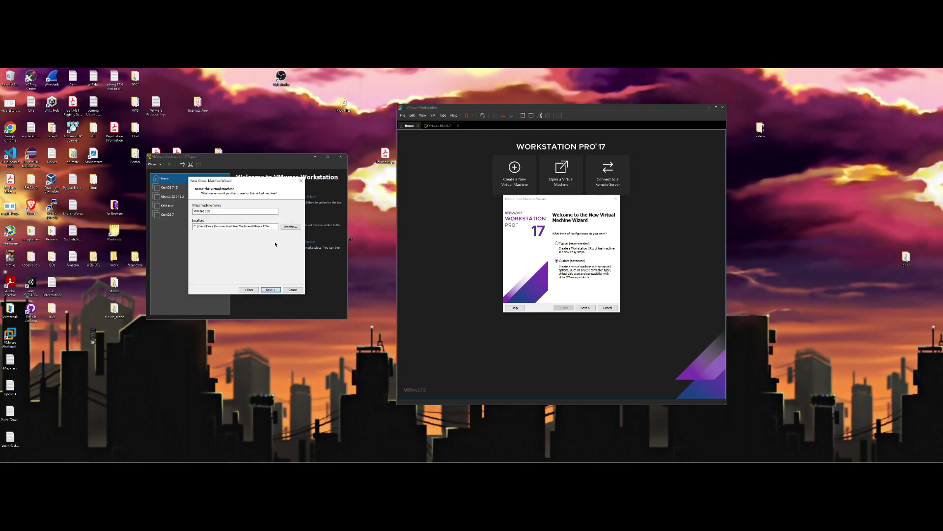
pyautogui.click(219, 211)
pyautogui.click(271, 289)
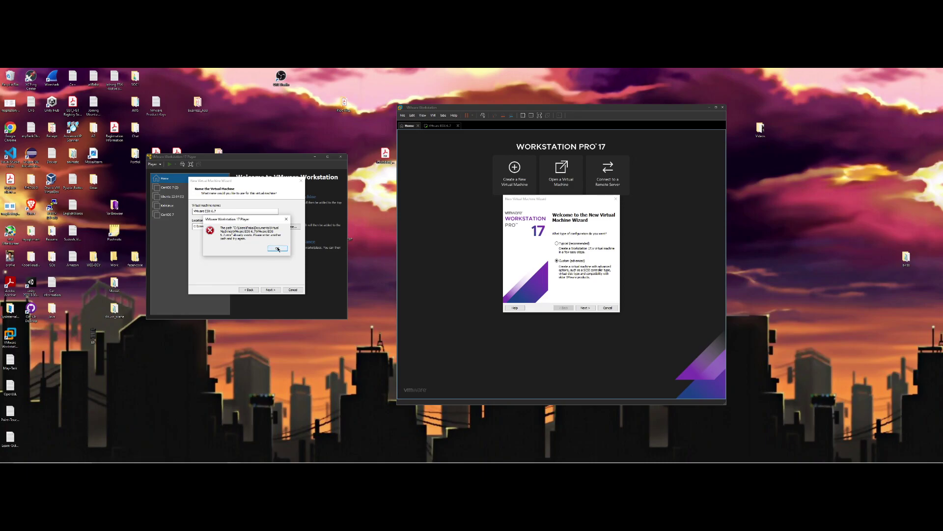
pyautogui.click(278, 248)
# Choose a different folder for the VM, but the path-already-exists error persists
pyautogui.click(291, 227)
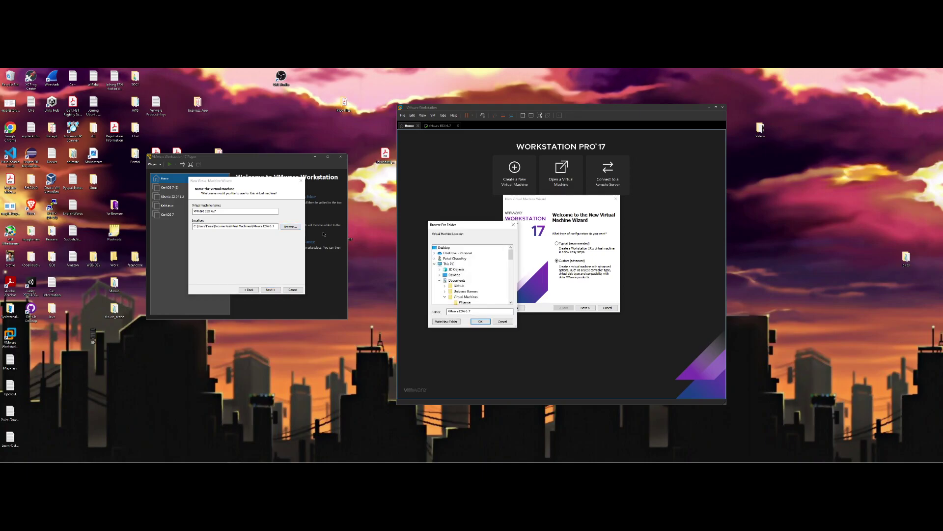
pyautogui.press('Escape')
pyautogui.click(295, 227)
pyautogui.click(485, 311)
pyautogui.click(481, 321)
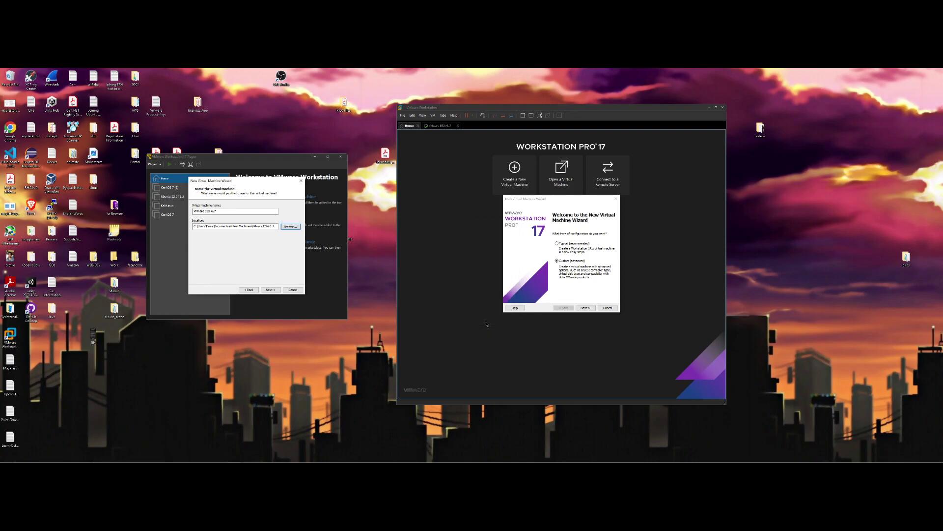
pyautogui.click(274, 291)
pyautogui.click(277, 248)
# Re-select the VMware_ESXi_6.7.1 ISO and trim the VM name to VMware ES
pyautogui.click(248, 290)
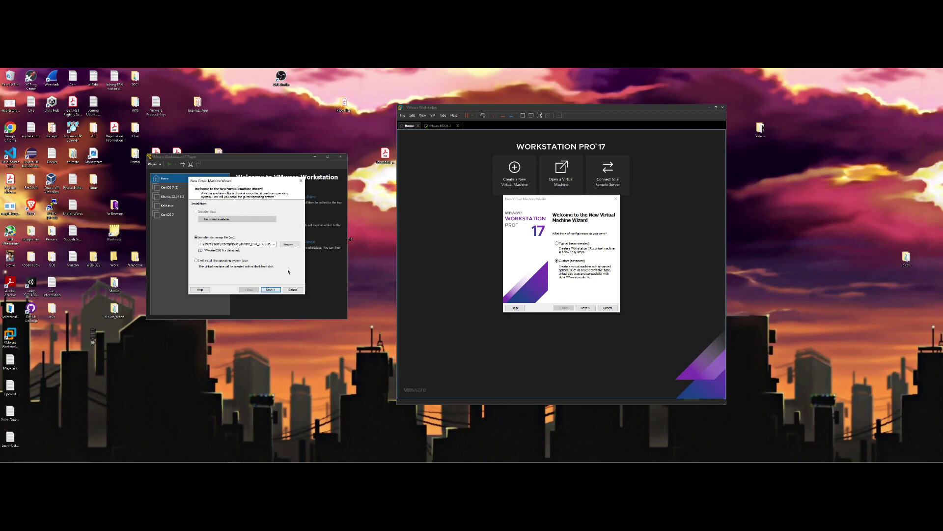
pyautogui.click(288, 245)
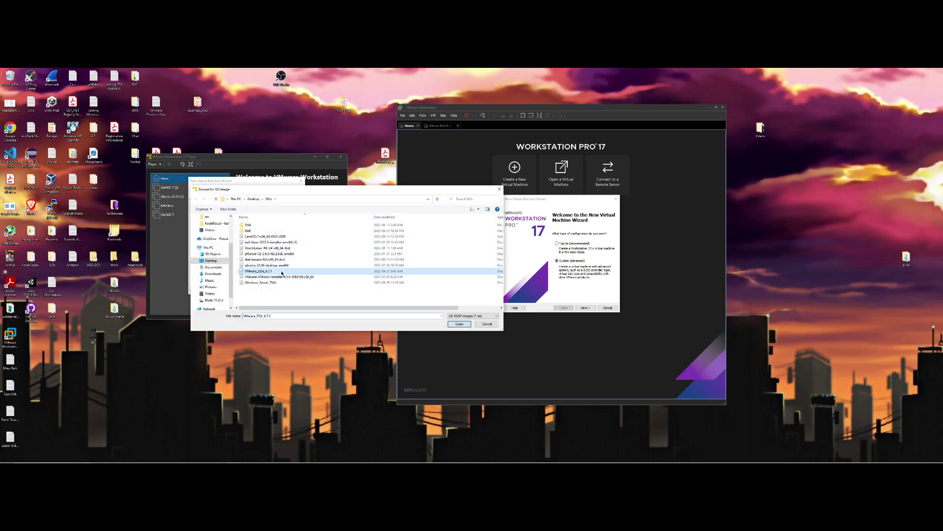
pyautogui.doubleClick(283, 271)
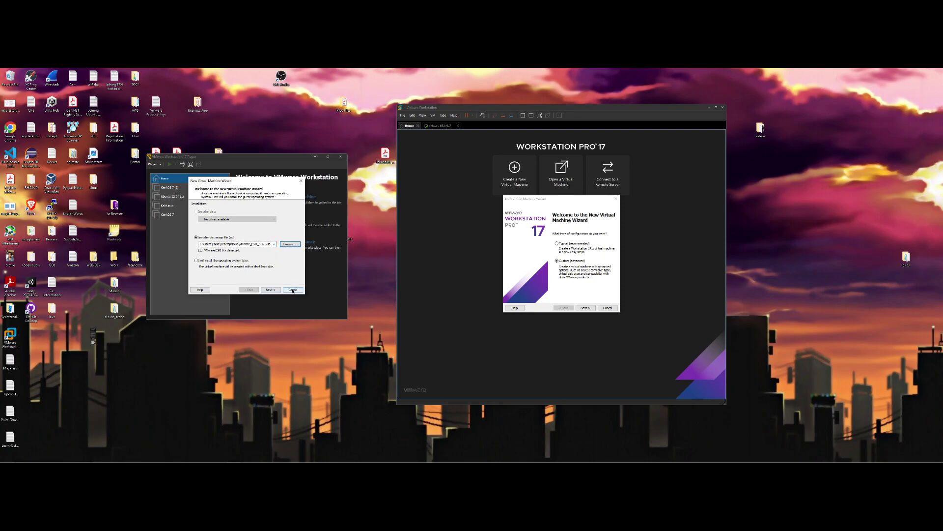
pyautogui.click(271, 290)
pyautogui.click(272, 290)
pyautogui.press('Return')
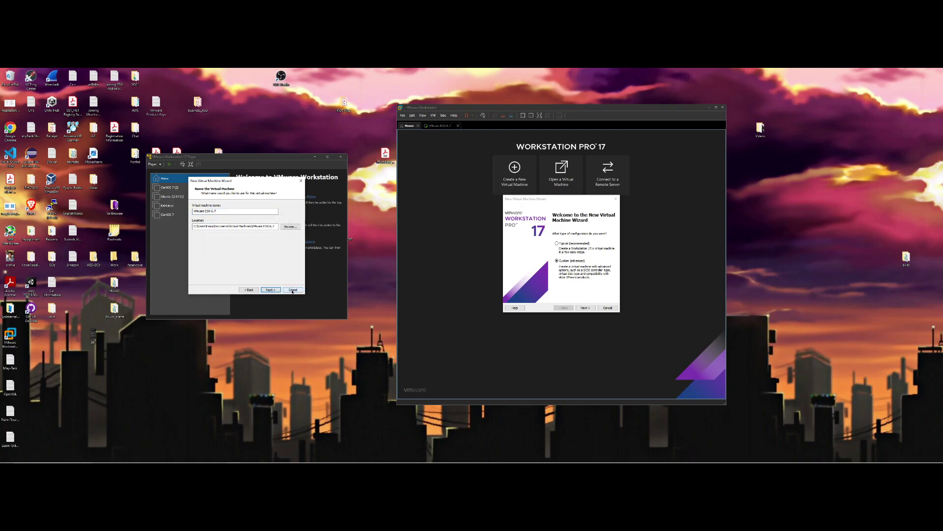
pyautogui.click(256, 213)
pyautogui.press('BackSpace')
pyautogui.press('BackSpace')
pyautogui.press('BackSpace')
pyautogui.press('BackSpace')
pyautogui.press('BackSpace')
pyautogui.click(271, 290)
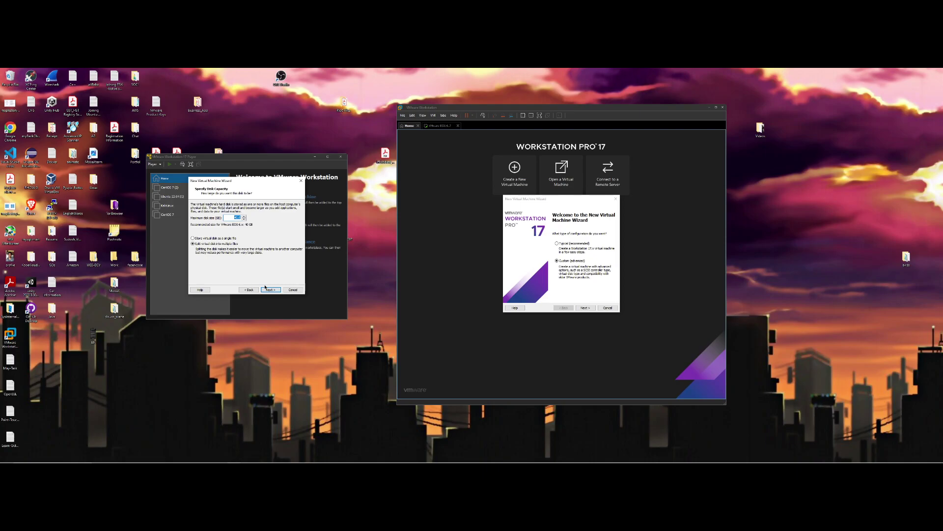
# Revise the VM name once more, then cancel the Player's new VM setup
pyautogui.click(252, 290)
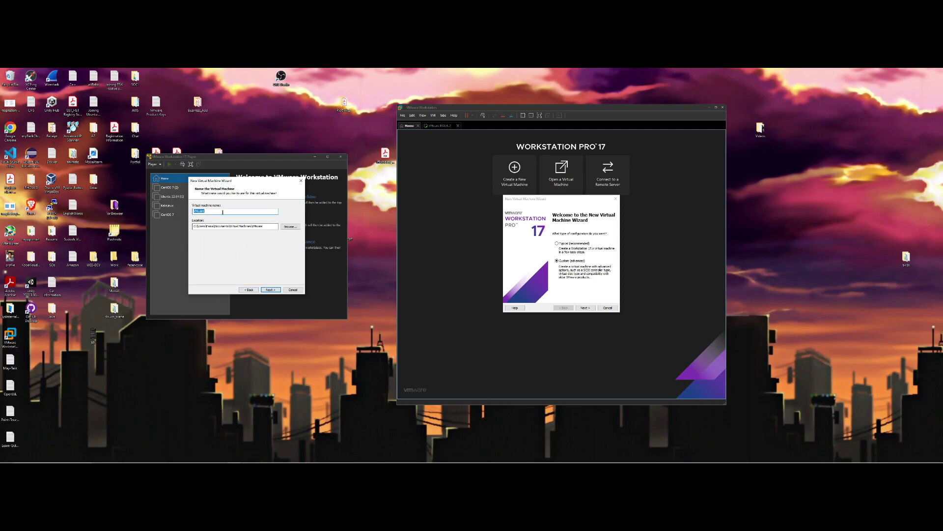
pyautogui.click(253, 211)
pyautogui.click(276, 290)
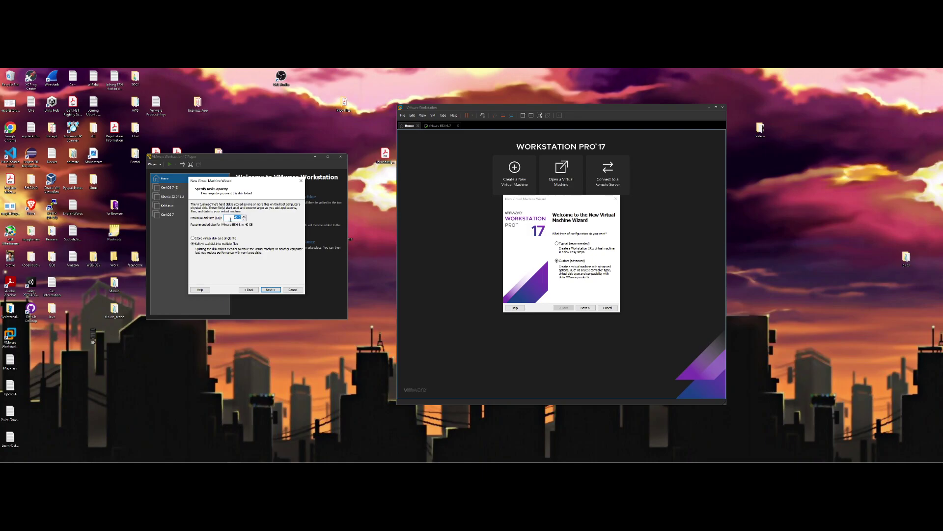
pyautogui.click(298, 292)
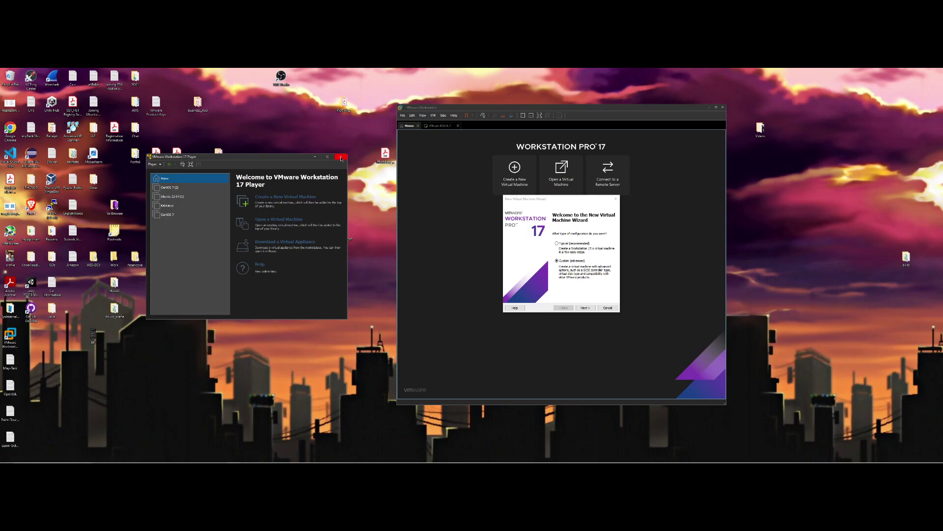
# Close Player and set the Workstation wizard's hardware compatibility to ESXi 6.7
pyautogui.click(341, 157)
pyautogui.click(620, 110)
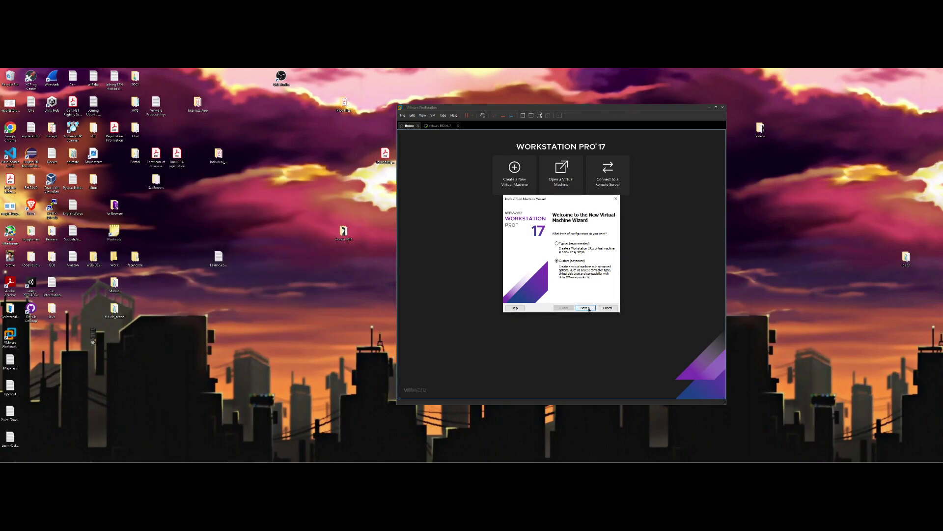
pyautogui.click(584, 308)
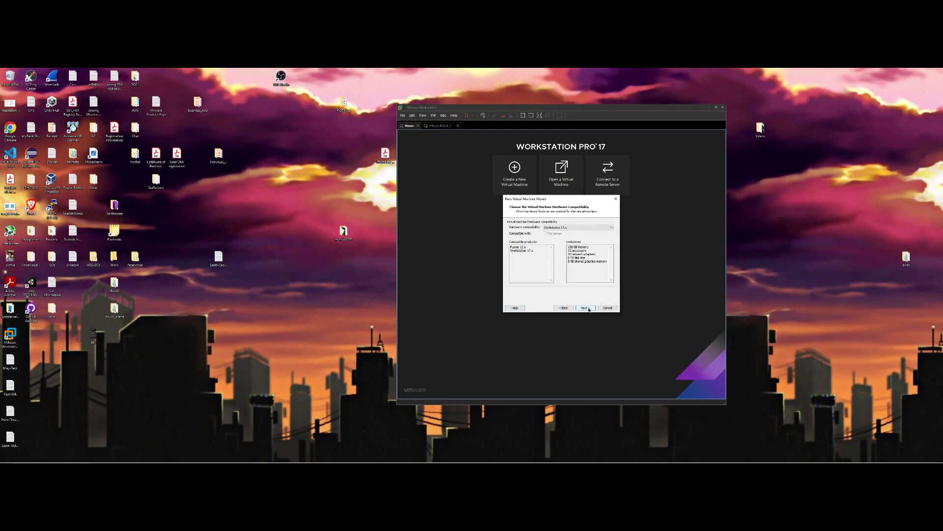
pyautogui.click(578, 228)
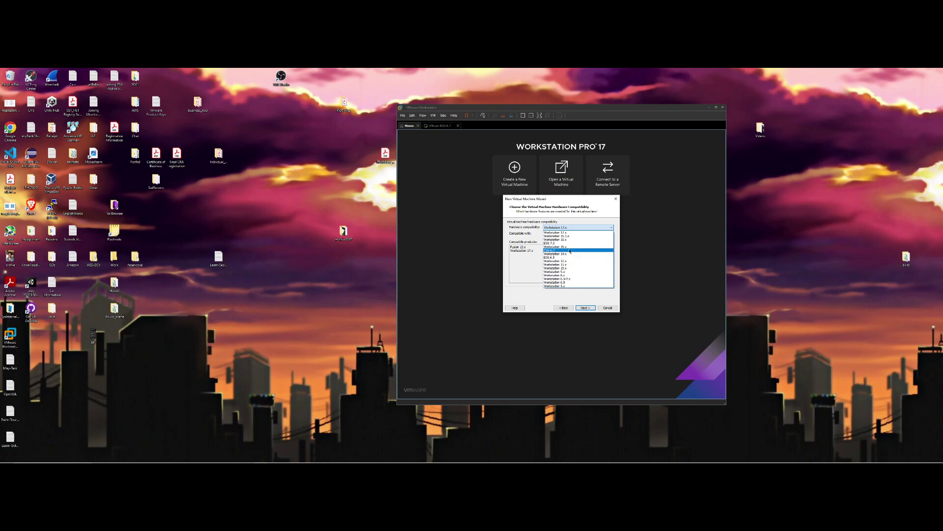
pyautogui.click(570, 251)
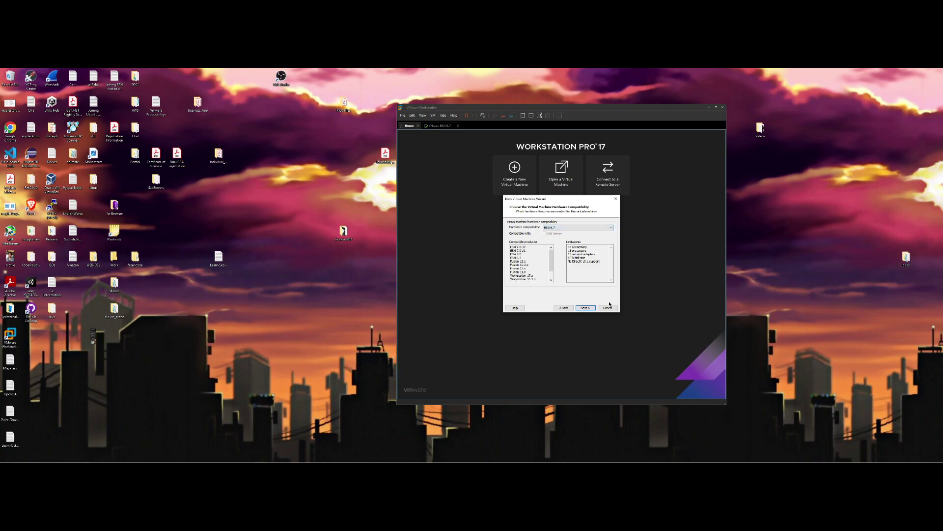
pyautogui.click(587, 308)
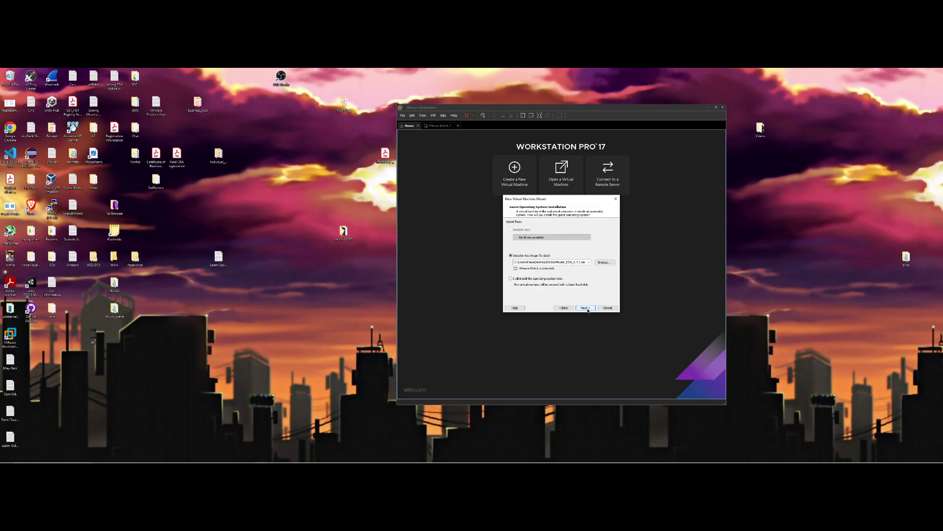
# Attach the VMware_ESXi_6.7.1 ISO as installer and name the VM VMware ESX
pyautogui.click(605, 262)
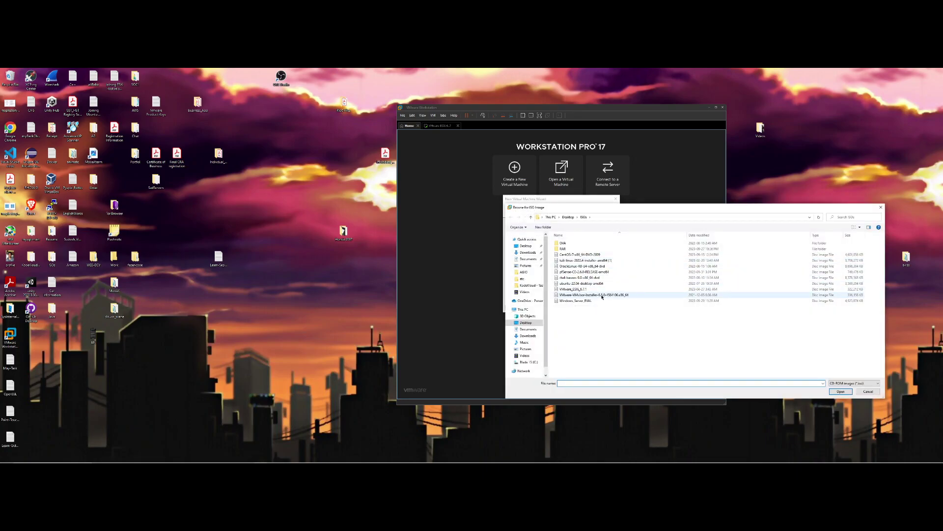
pyautogui.doubleClick(589, 291)
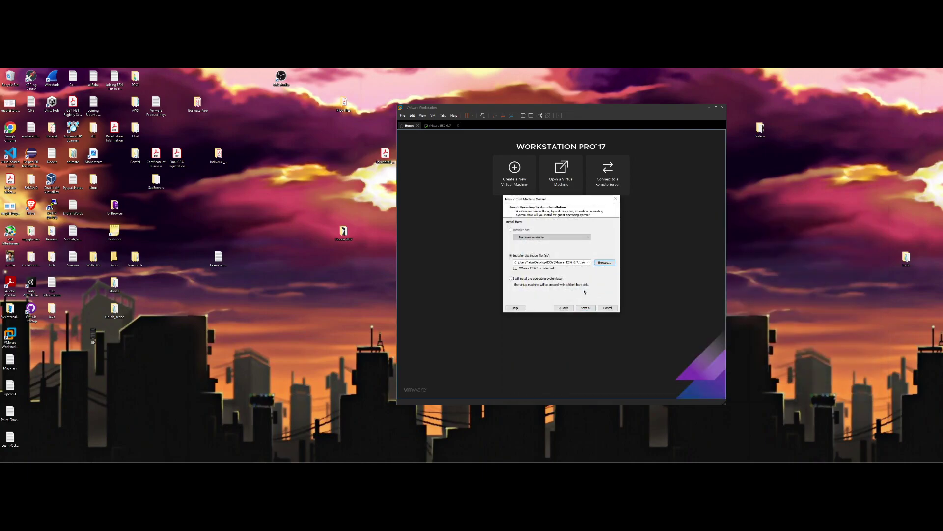
pyautogui.click(585, 307)
pyautogui.click(548, 229)
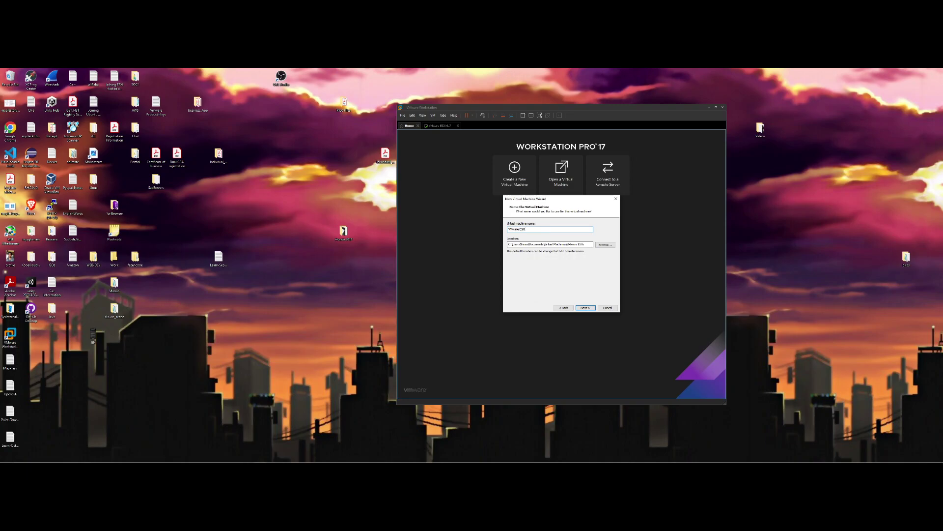
pyautogui.click(583, 307)
pyautogui.click(592, 264)
pyautogui.click(531, 229)
pyautogui.press('BackSpace')
pyautogui.click(586, 307)
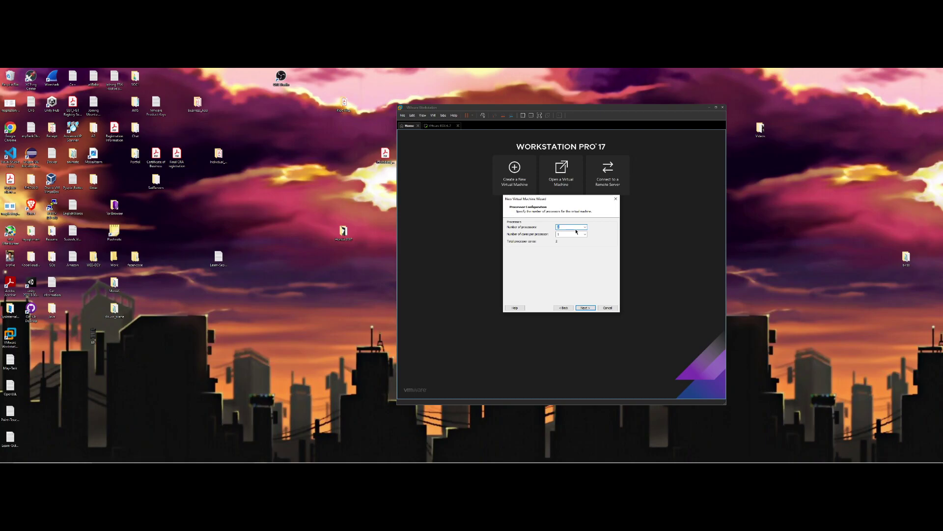
# Set 2 cores per processor and raise the VM memory toward 10 GB
pyautogui.write('2')
pyautogui.click(585, 307)
pyautogui.moveTo(523, 249); pyautogui.dragTo(524, 247)
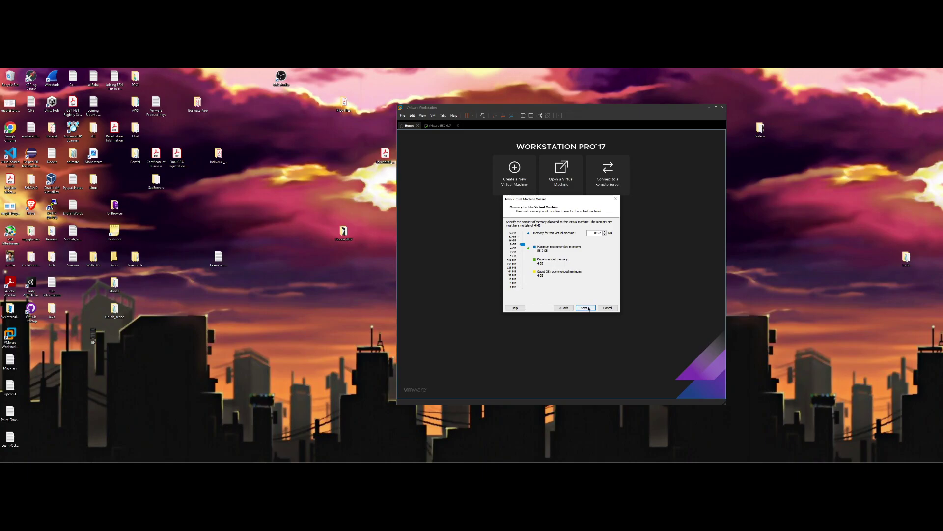
pyautogui.click(589, 308)
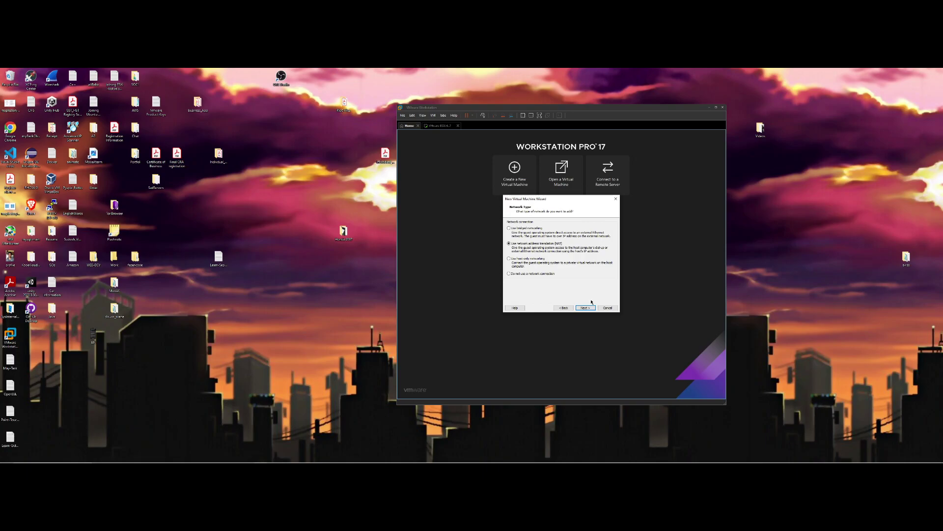
# Keep NAT and the recommended controller and disk type, then create a new virtual disk with edited capacity
pyautogui.click(585, 309)
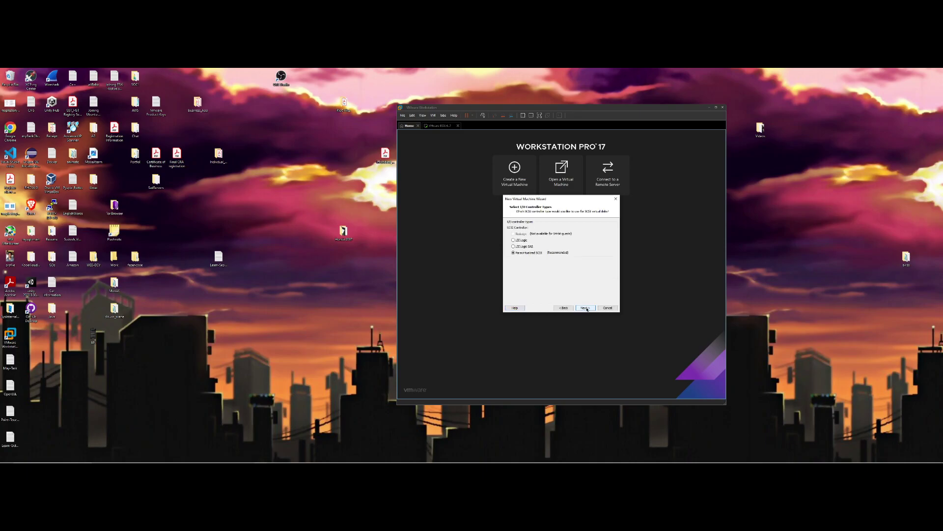
pyautogui.click(586, 309)
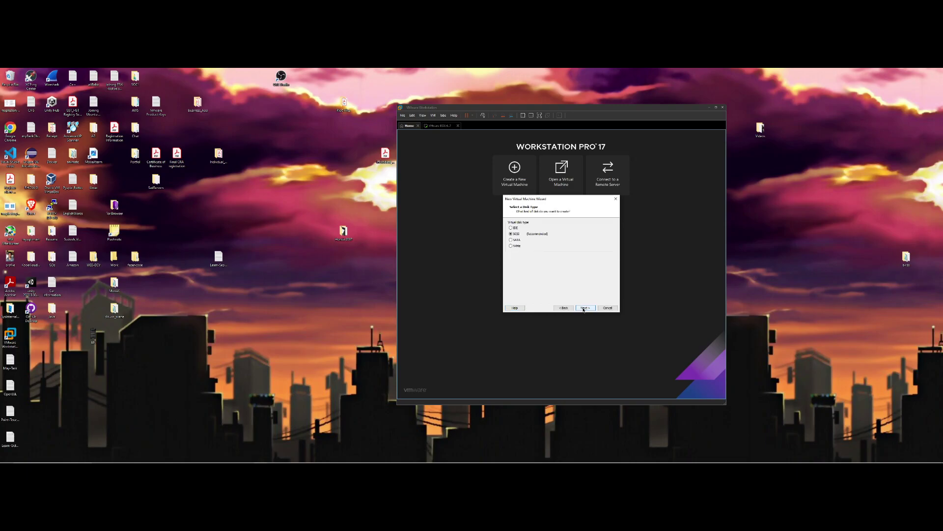
pyautogui.click(584, 308)
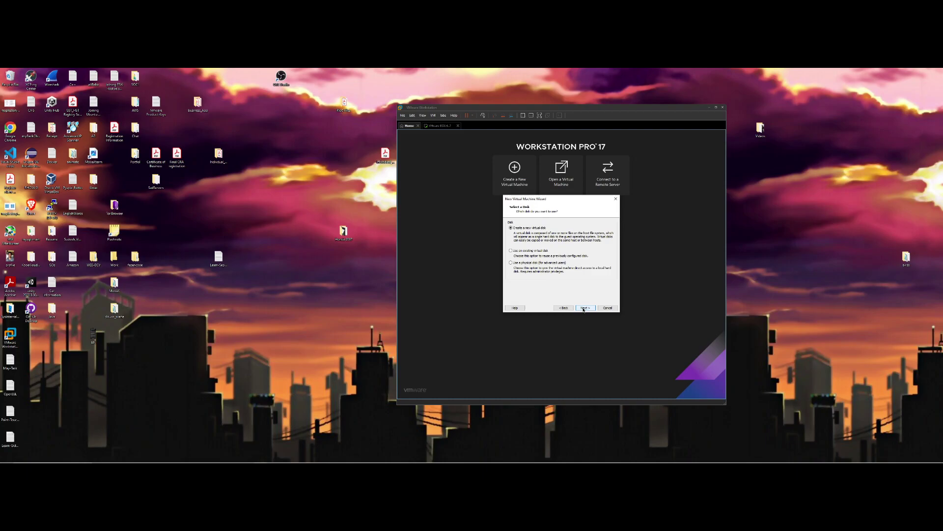
pyautogui.click(583, 308)
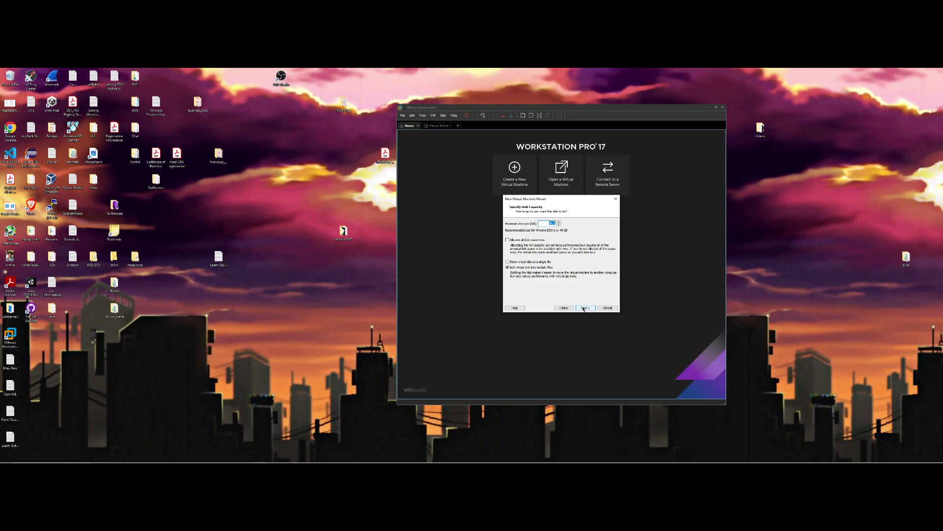
pyautogui.write('125')
pyautogui.click(588, 307)
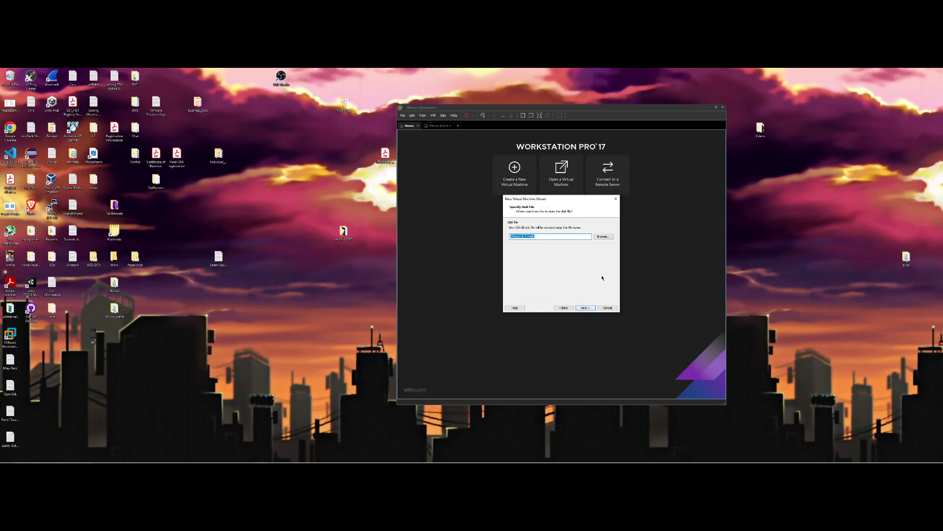
pyautogui.click(588, 309)
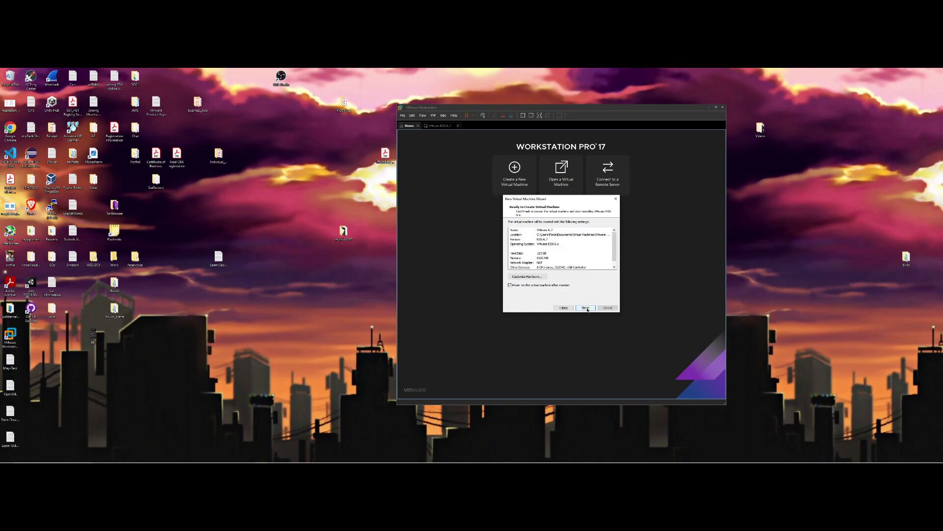
# Finish creating the ESXi 6.7 VM and let it boot to the ESXi 6.7.0 installer welcome screen
pyautogui.click(586, 308)
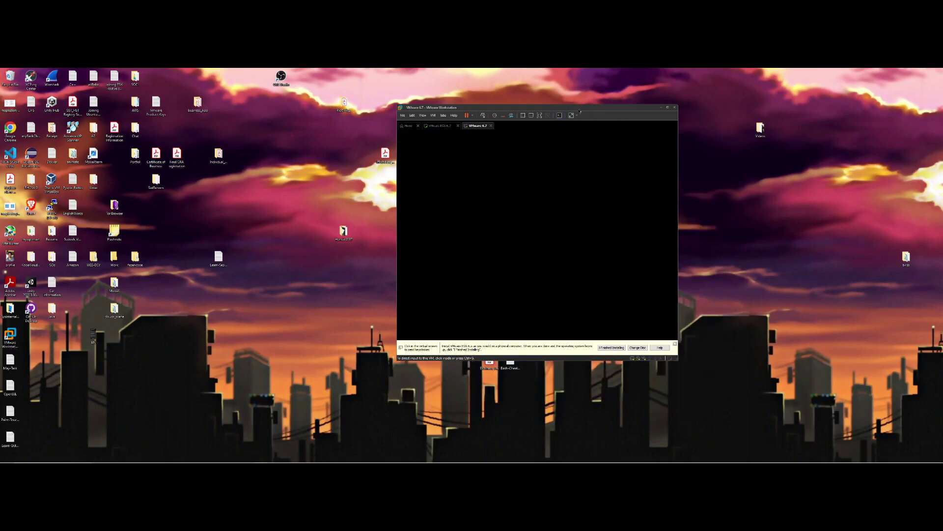
pyautogui.moveTo(541, 113); pyautogui.dragTo(444, 121)
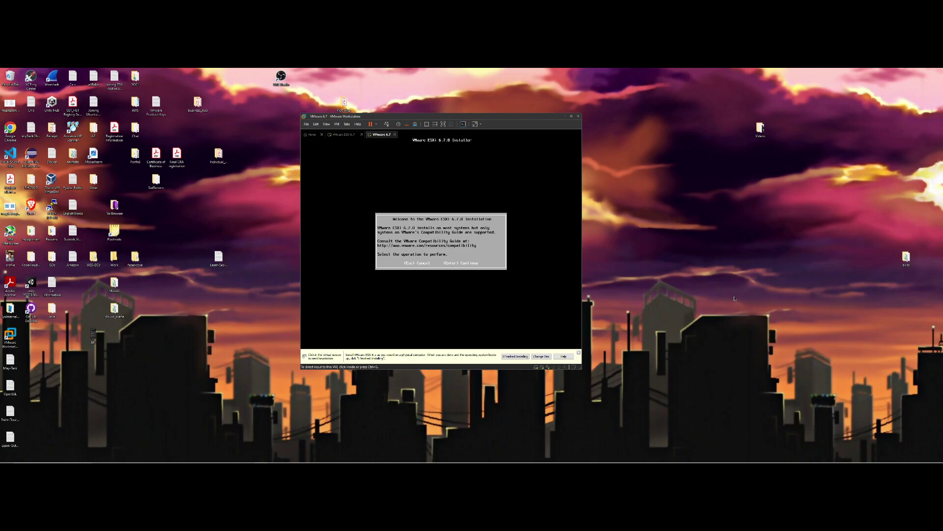
# Continue past the installer welcome, accept the EULA with F11, and install onto the local virtual disk
pyautogui.click(558, 325)
pyautogui.press('Return')
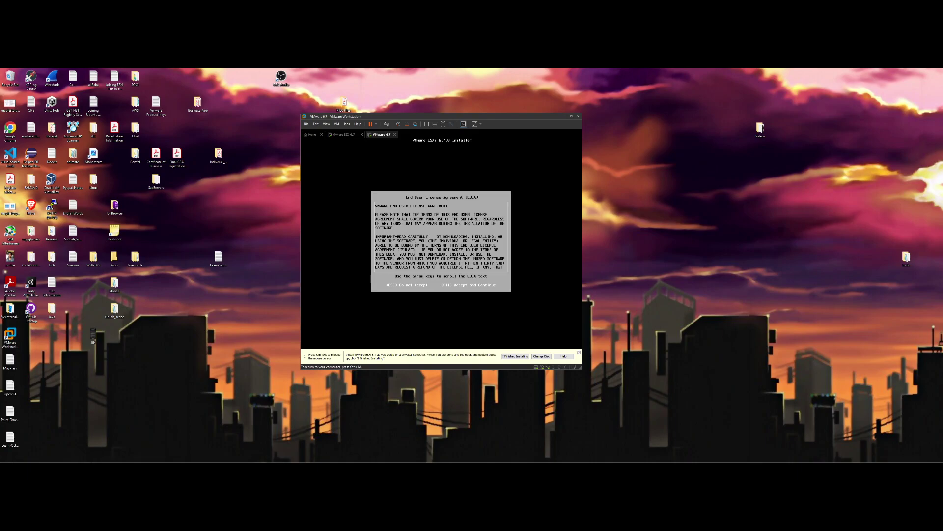
pyautogui.press('F11')
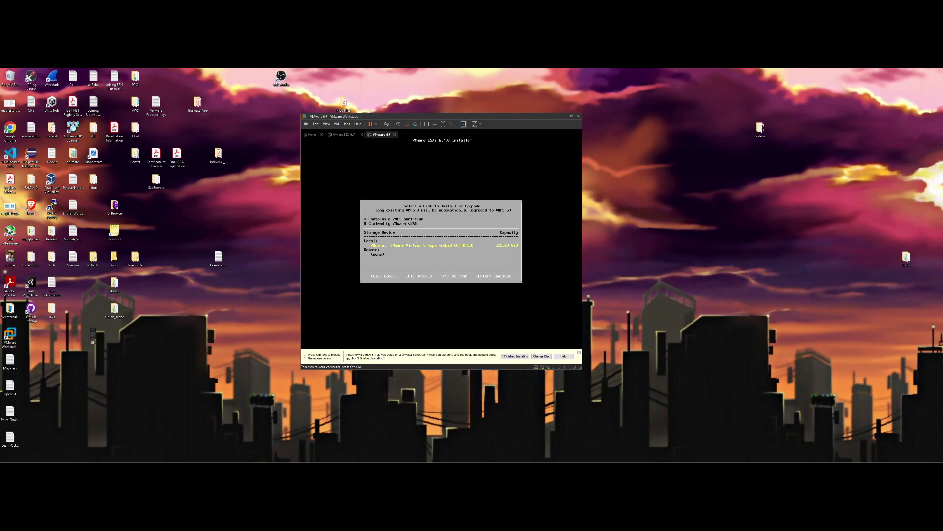
pyautogui.press('Return')
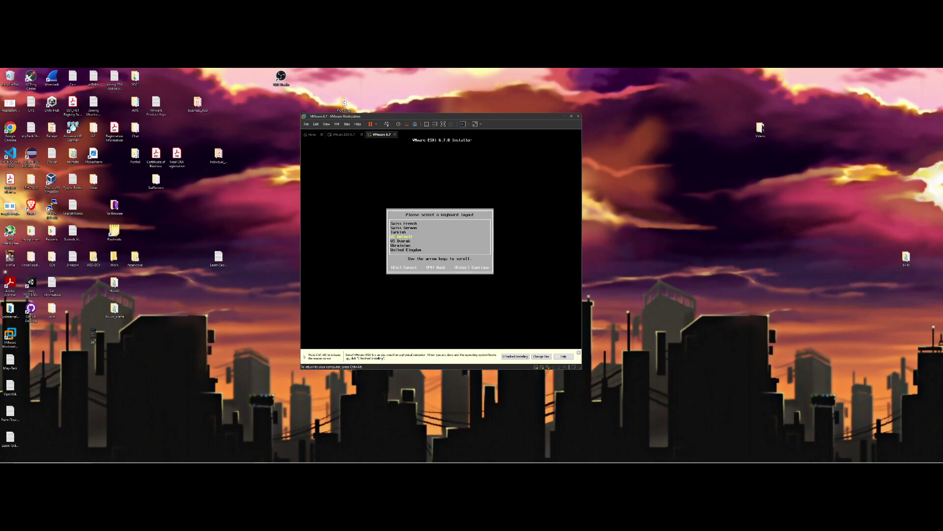
# Keep the US Default keyboard, set the root password, and begin the ESXi 6.7.0 installation
pyautogui.press('Return')
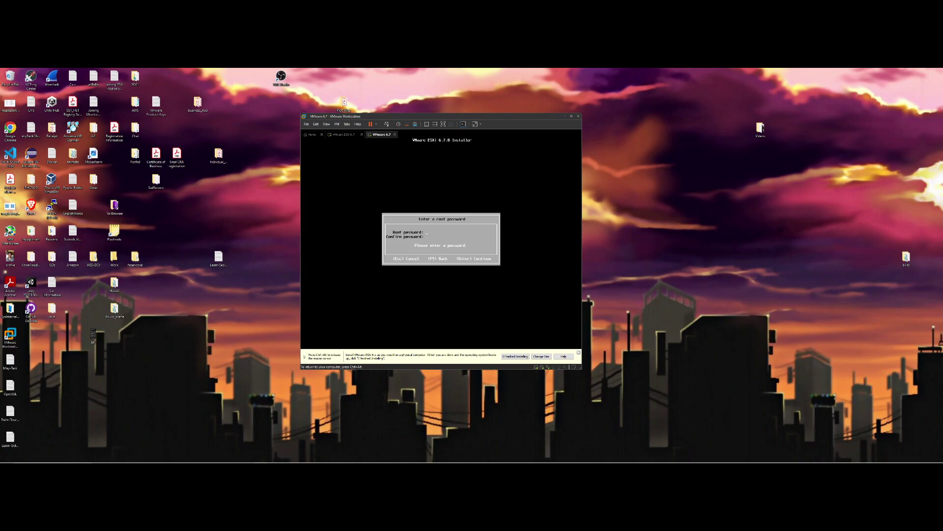
pyautogui.write('***********')
pyautogui.press('Return')
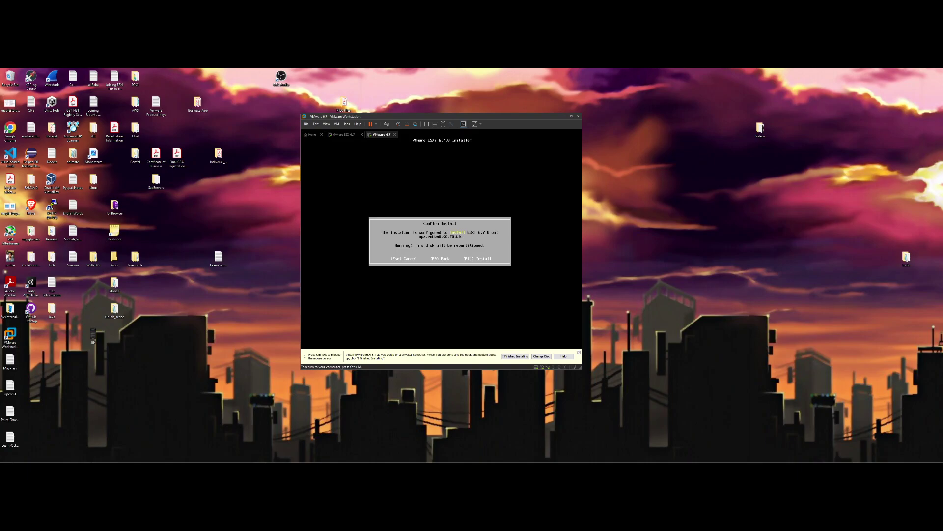
pyautogui.press('F11')
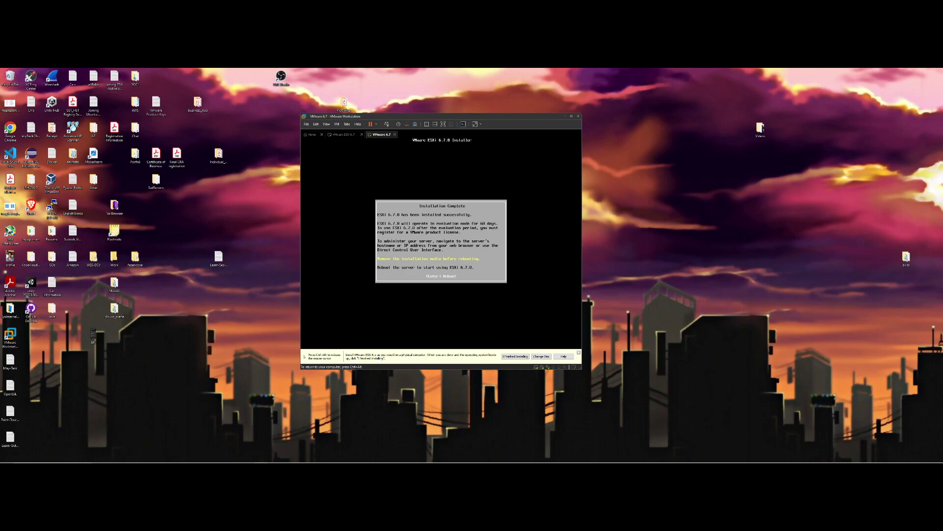
# Reboot the installed ESXi host, release input, and reposition the Workstation window on the right
pyautogui.press('Return')
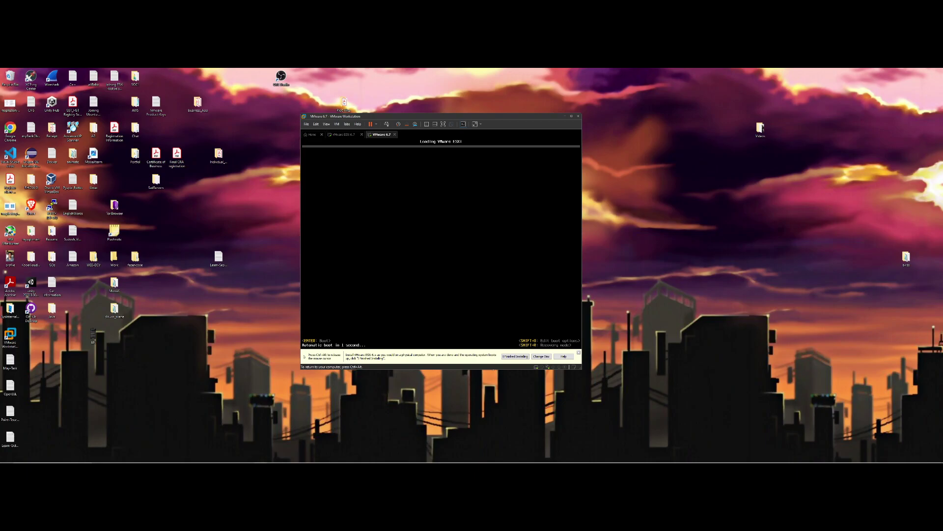
pyautogui.hotkey('ctrl', 'alt')
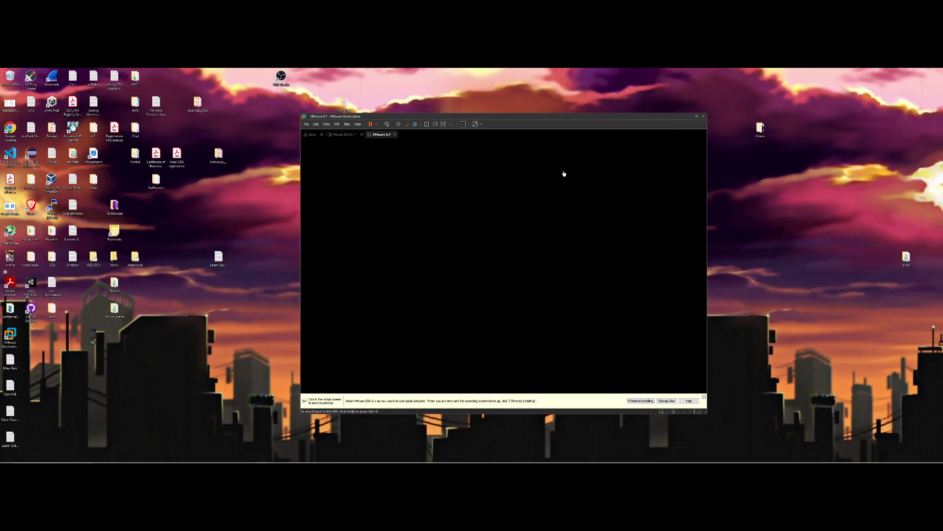
pyautogui.moveTo(519, 116); pyautogui.dragTo(477, 99)
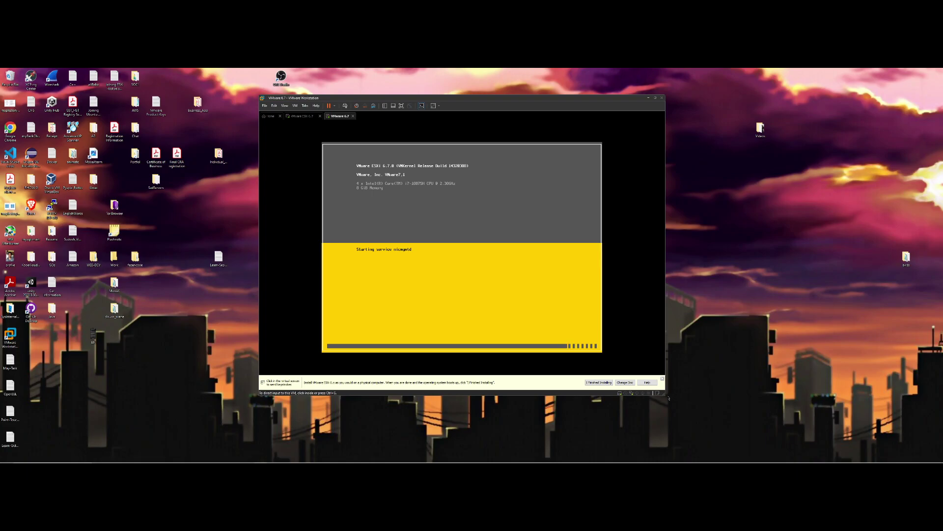
pyautogui.moveTo(664, 395); pyautogui.dragTo(734, 432)
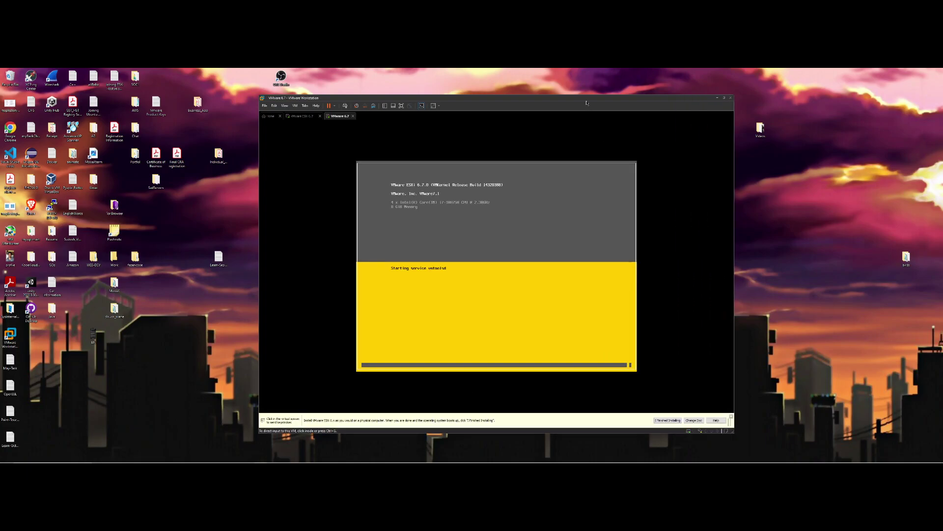
pyautogui.moveTo(586, 100); pyautogui.dragTo(606, 87)
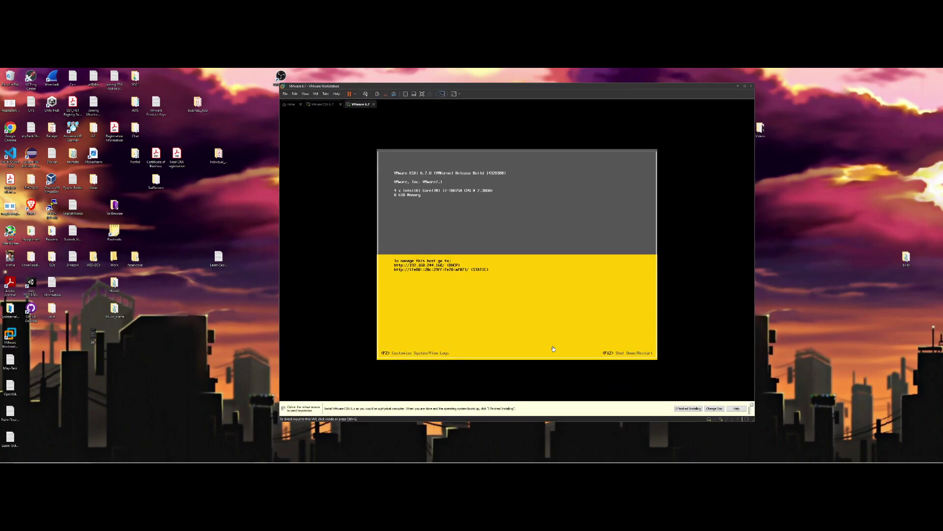
pyautogui.moveTo(755, 424); pyautogui.dragTo(723, 422)
pyautogui.moveTo(591, 88); pyautogui.dragTo(787, 84)
pyautogui.moveTo(113, 461)
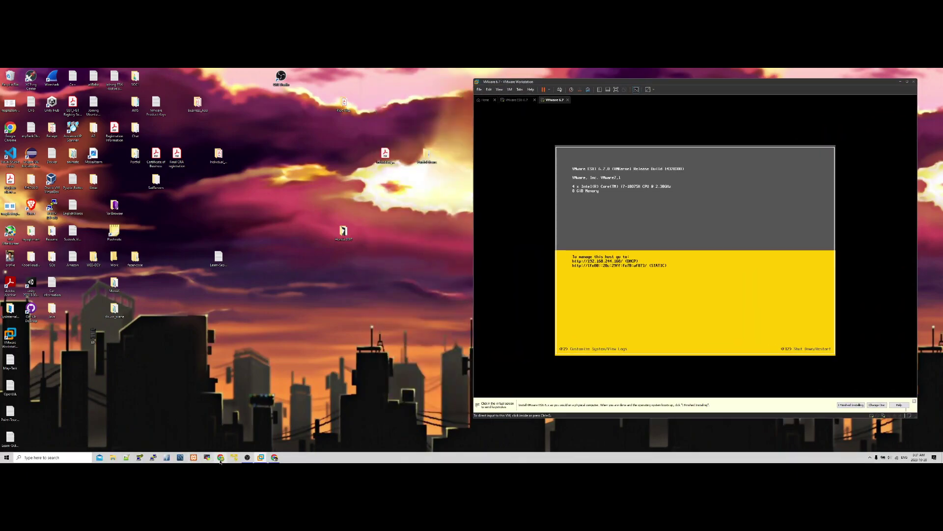
# Load 192.168.244.168 in a new Chrome tab and proceed past the certificate warning
pyautogui.click(273, 461)
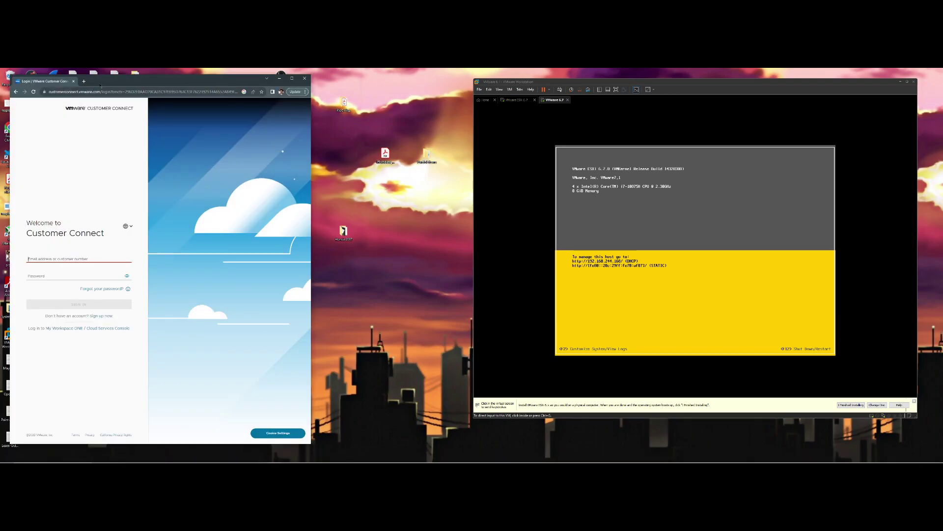
pyautogui.click(84, 81)
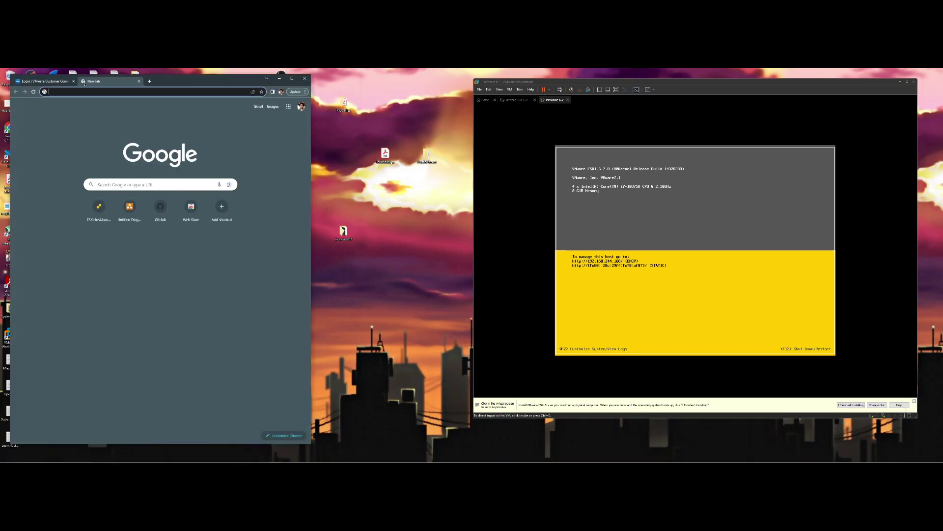
pyautogui.write('192.1')
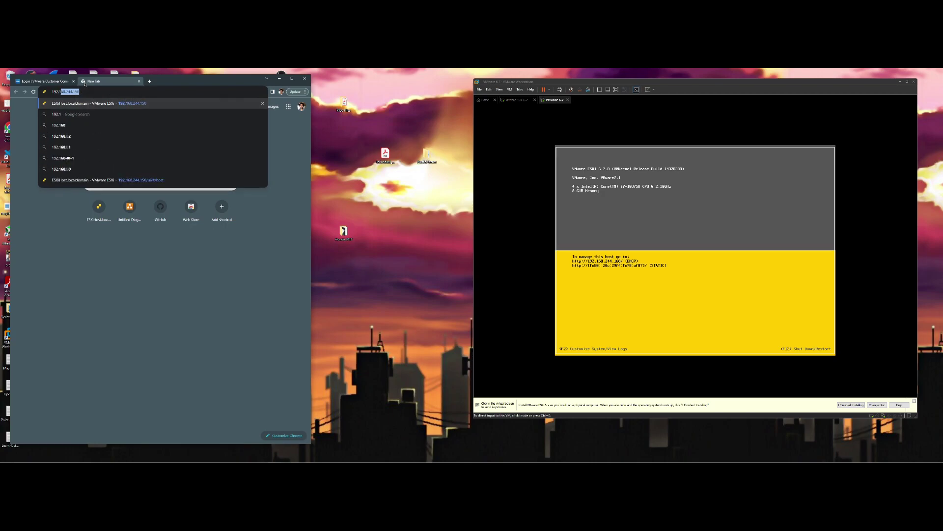
pyautogui.write('68.2')
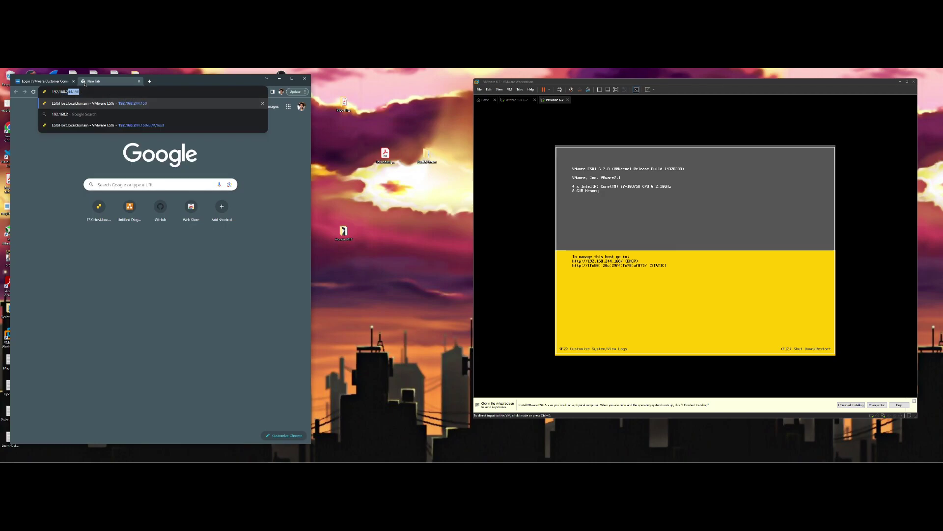
pyautogui.write('44.168')
pyautogui.press('Return')
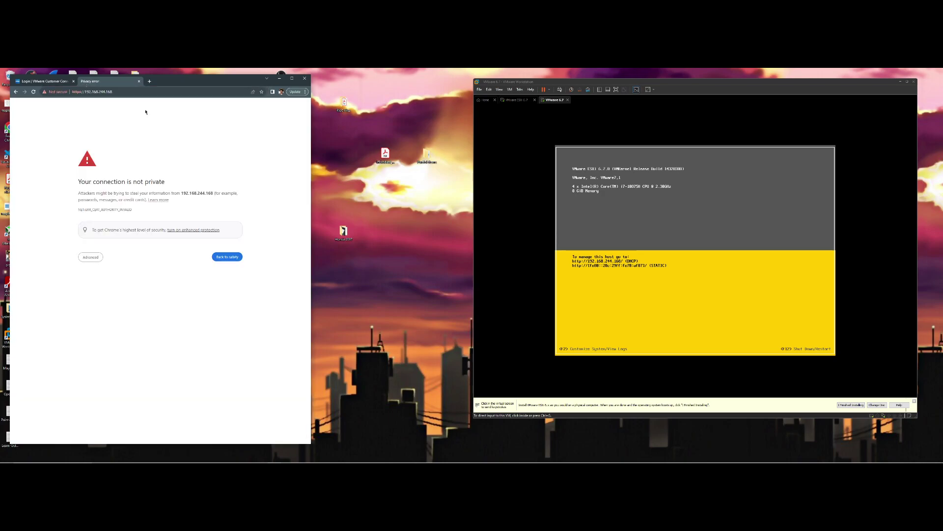
pyautogui.moveTo(312, 137); pyautogui.dragTo(377, 137)
pyautogui.moveTo(257, 83); pyautogui.dragTo(286, 81)
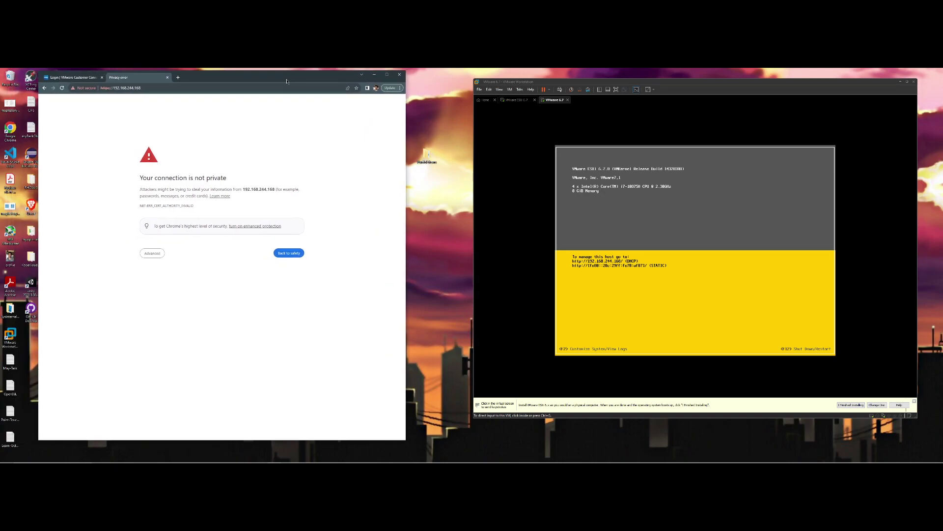
pyautogui.click(153, 253)
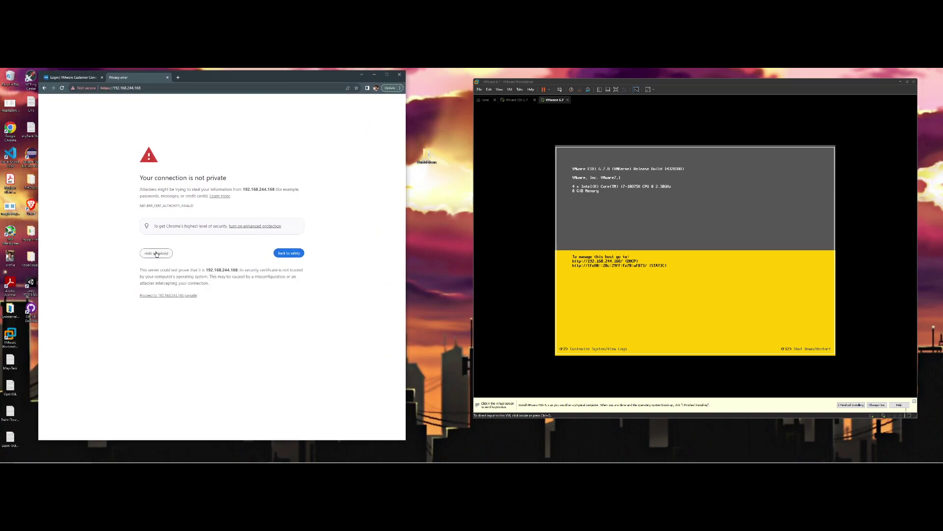
pyautogui.click(171, 296)
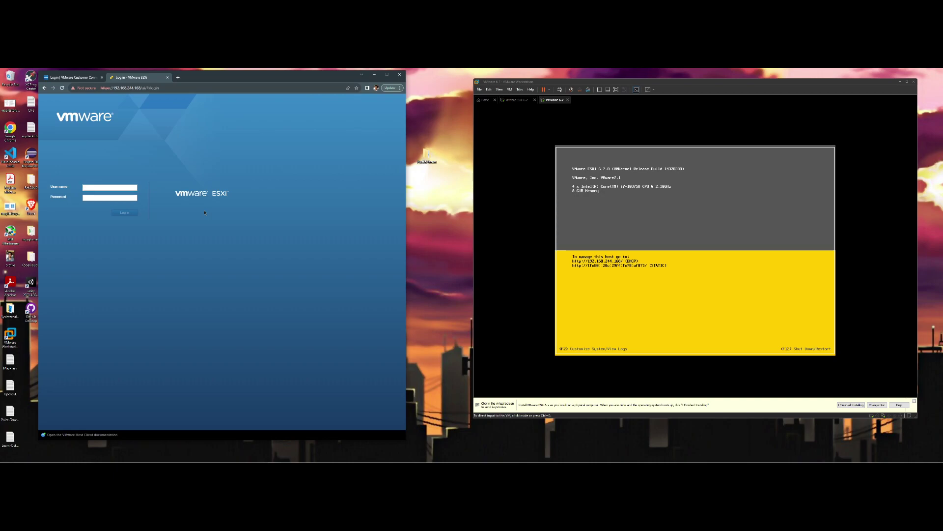
# Log in to the ESXi Host Client as root with the account password
pyautogui.click(111, 189)
pyautogui.write('root')
pyautogui.press('Tab')
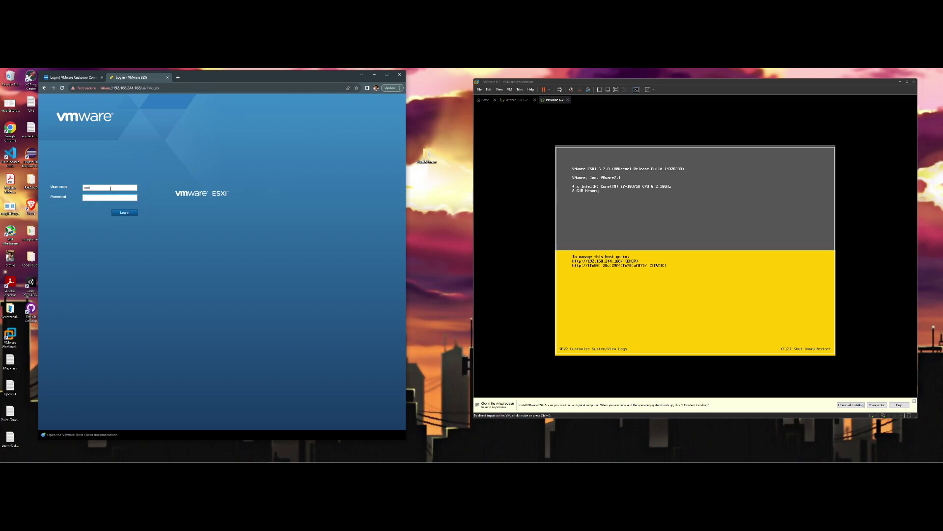
pyautogui.write('•••••')
pyautogui.press('Return')
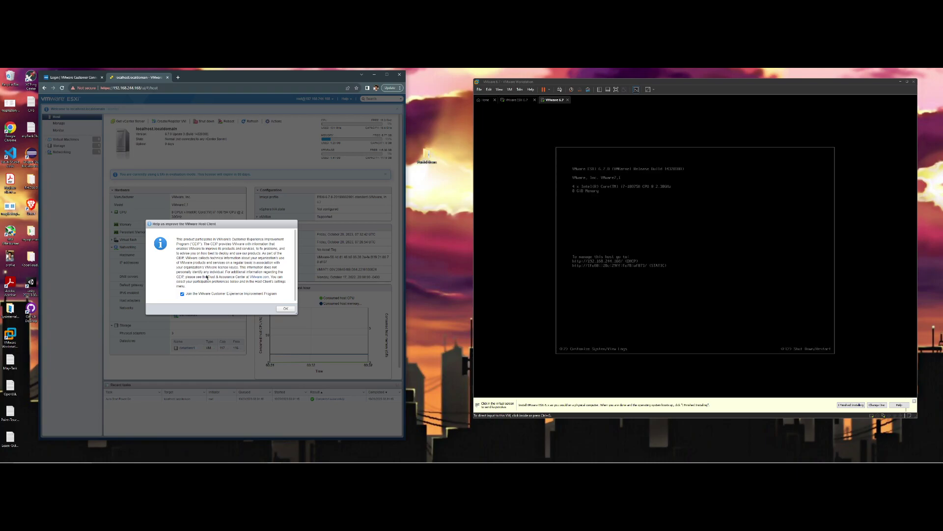
pyautogui.click(286, 310)
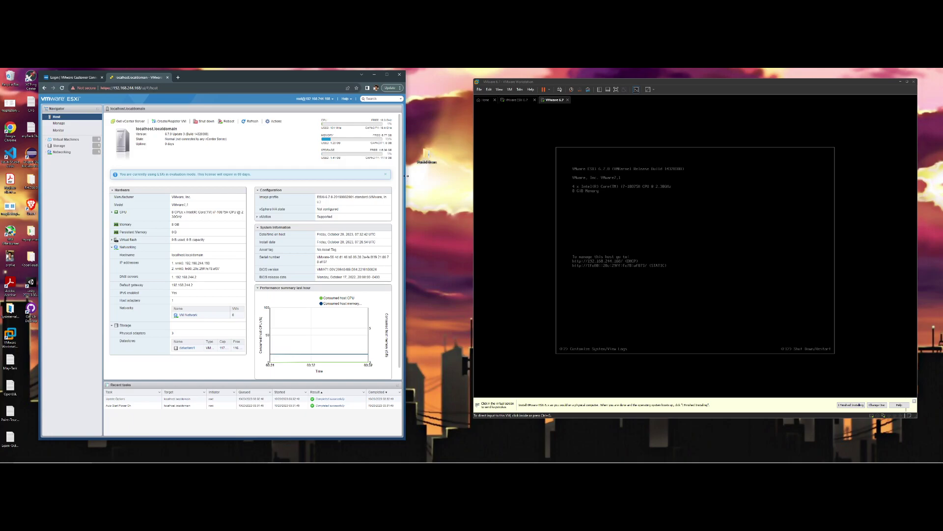
pyautogui.moveTo(406, 176); pyautogui.dragTo(426, 175)
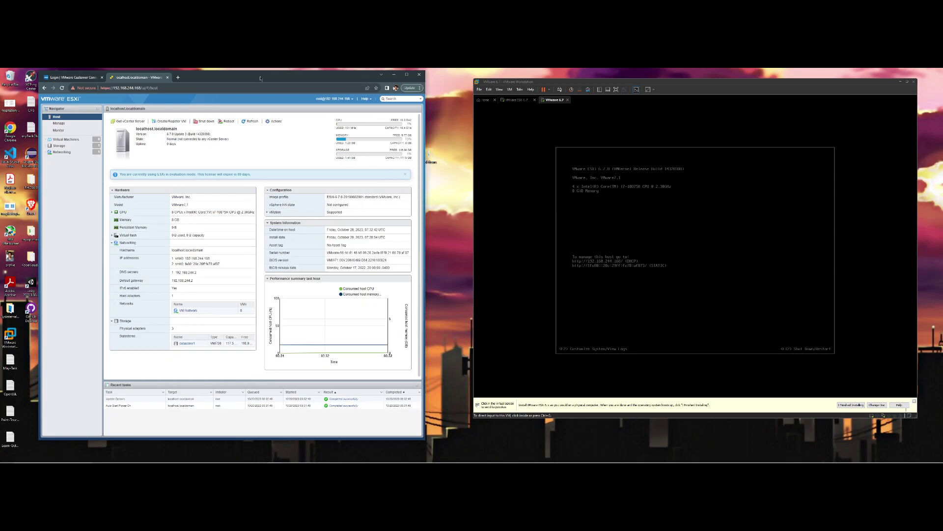
pyautogui.moveTo(261, 79); pyautogui.dragTo(249, 79)
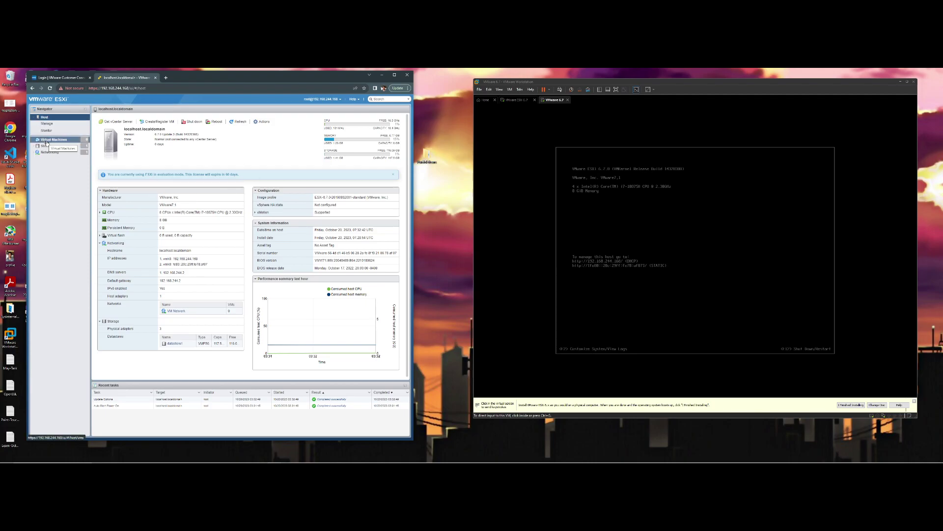
pyautogui.moveTo(684, 85); pyautogui.dragTo(671, 85)
pyautogui.click(678, 238)
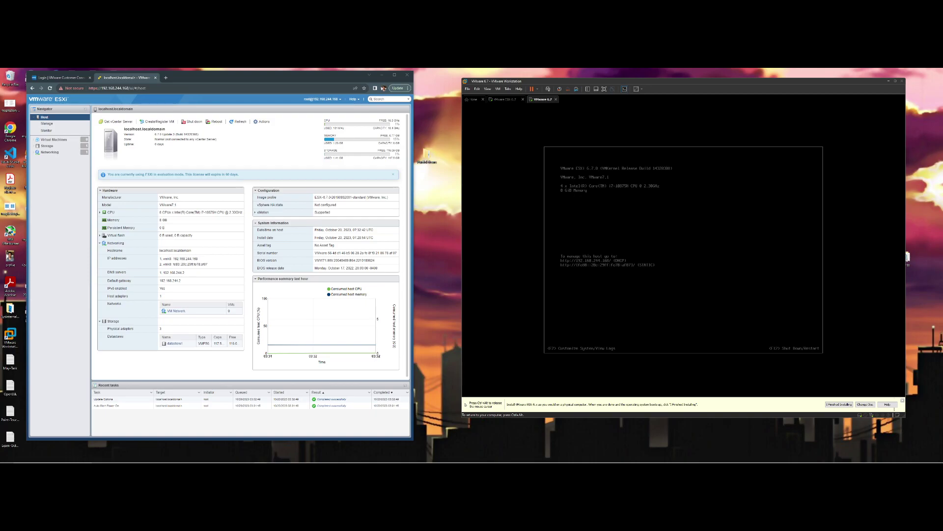
pyautogui.hotkey('ctrl', 'alt')
# Open Command Prompt and run ipconfig to read the Wi-Fi IPv4 address, mask and gateway
pyautogui.click(71, 462)
pyautogui.write('cmd')
pyautogui.press('Return')
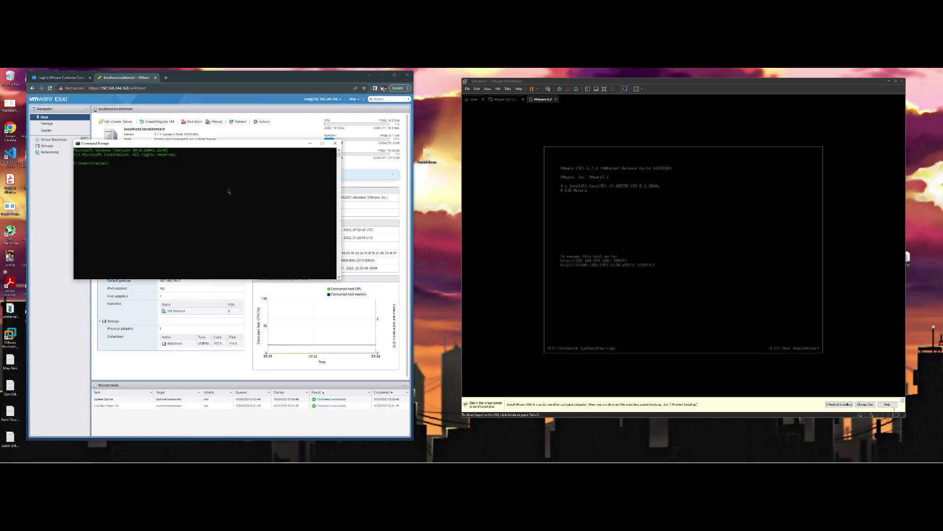
pyautogui.press('Return')
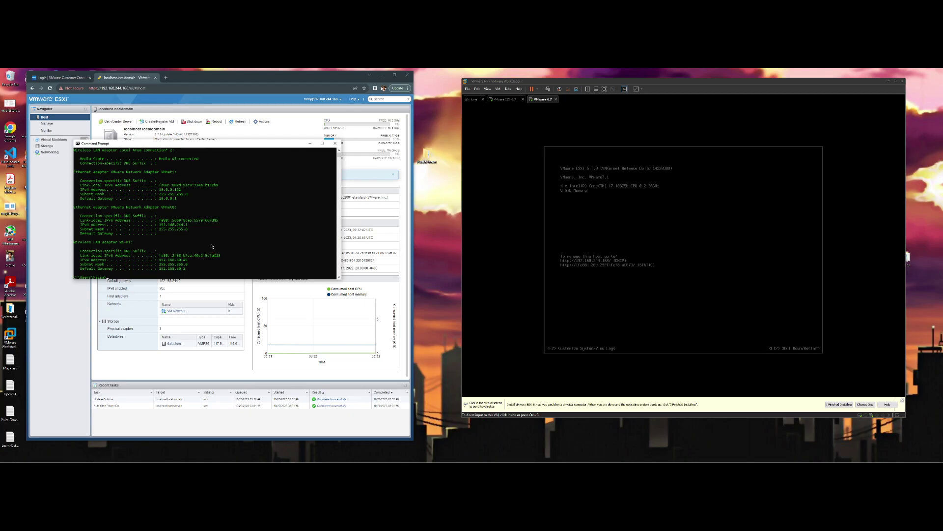
pyautogui.moveTo(195, 280); pyautogui.dragTo(197, 300)
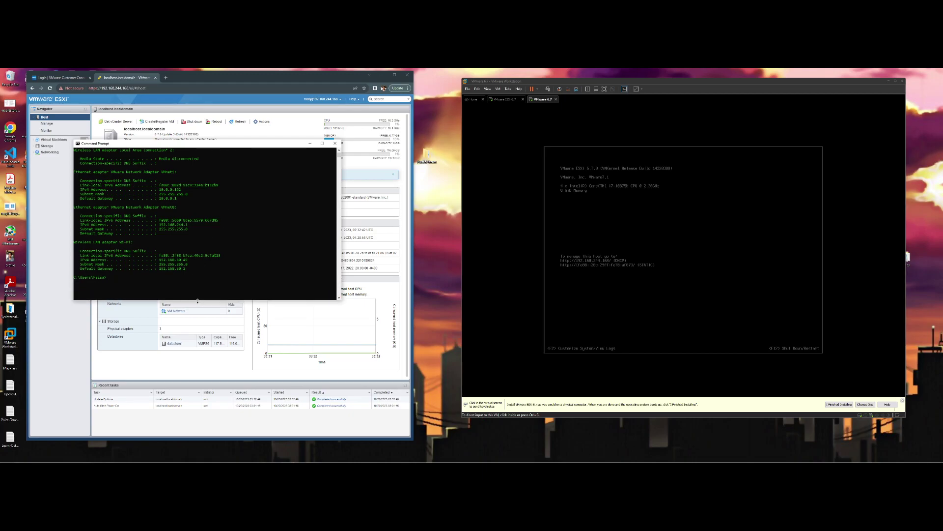
pyautogui.moveTo(191, 262); pyautogui.dragTo(161, 263)
pyautogui.click(164, 264)
# Log in as root to the ESXi console's System Customization with F2
pyautogui.click(585, 229)
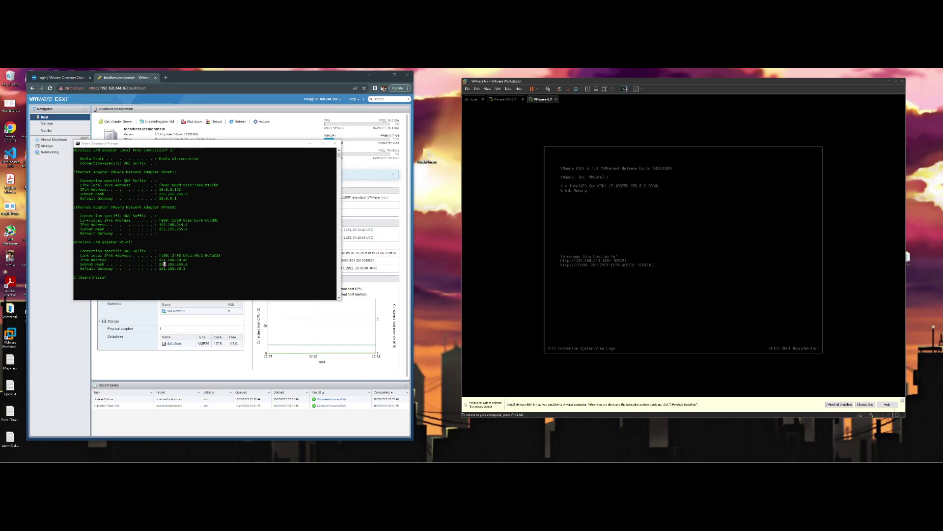
pyautogui.press('F2')
pyautogui.write('*******')
pyautogui.press('Return')
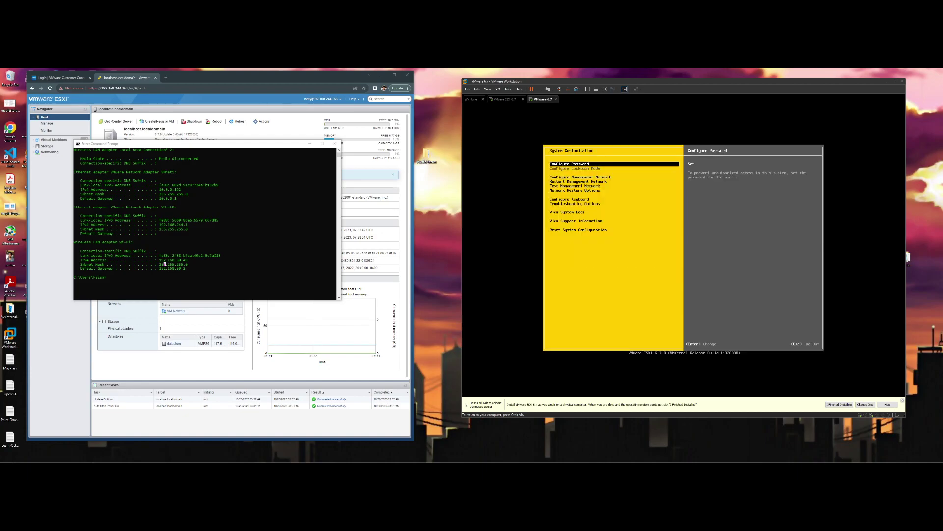
# Open Configure Management Network in the ESXi console and highlight IPv4 Configuration
pyautogui.press('Down')
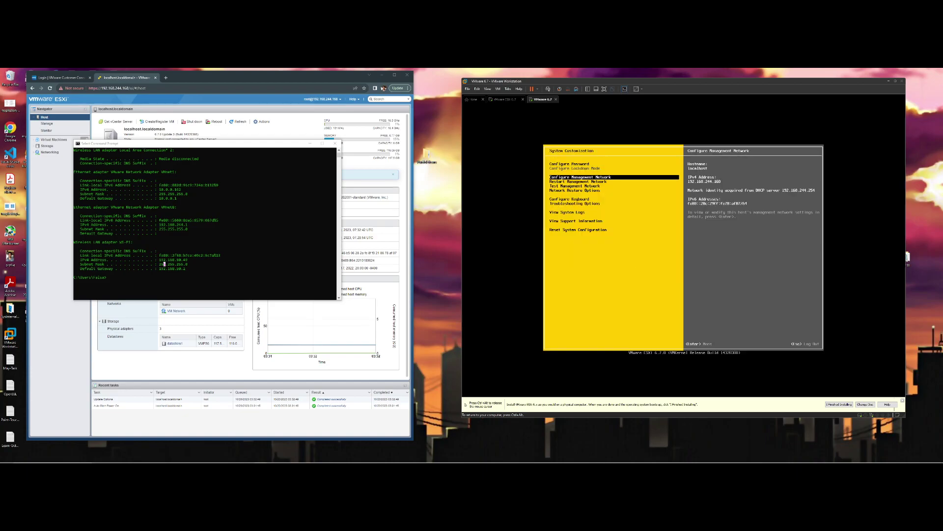
pyautogui.press('Return')
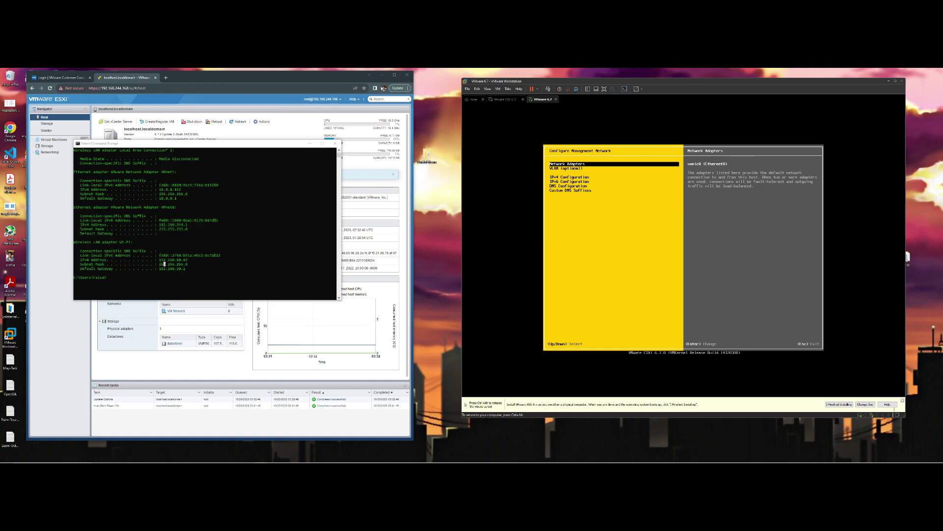
pyautogui.press('Down')
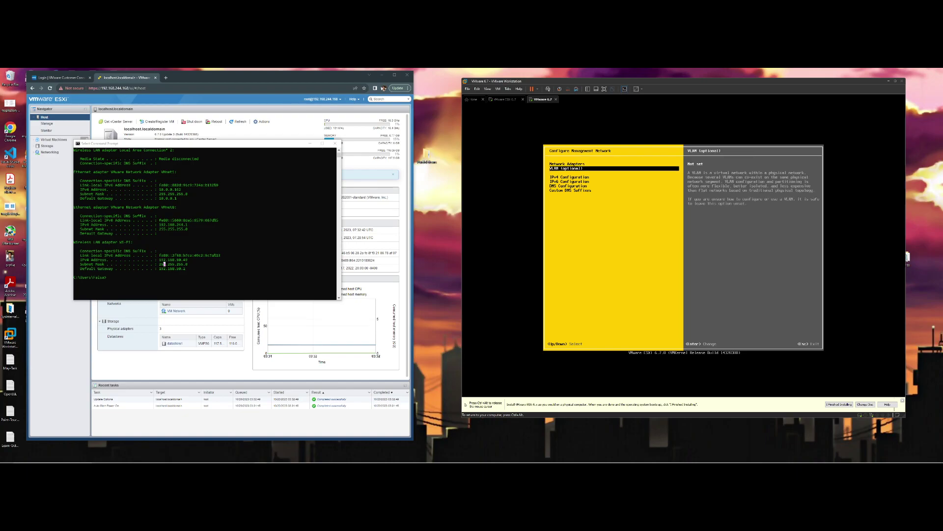
pyautogui.press('Down')
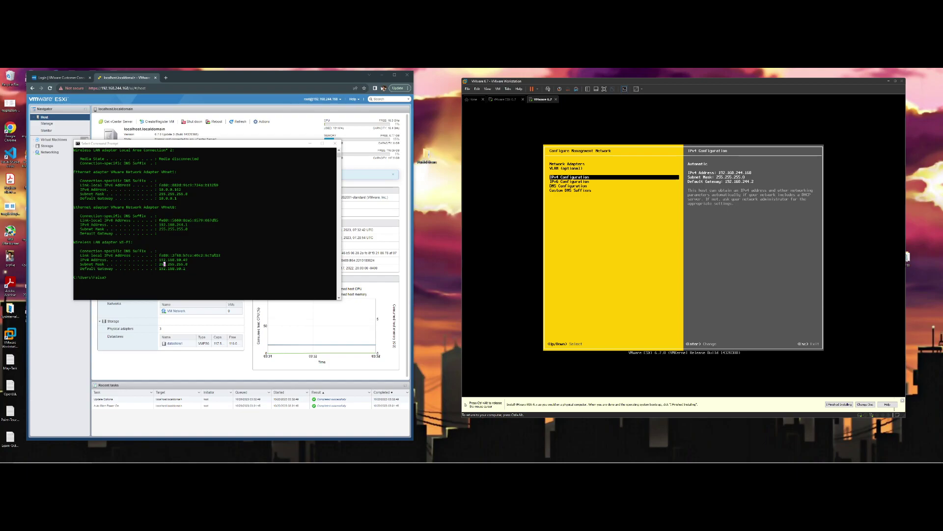
pyautogui.hotkey('ctrl', 'alt')
pyautogui.moveTo(666, 84); pyautogui.dragTo(625, 92)
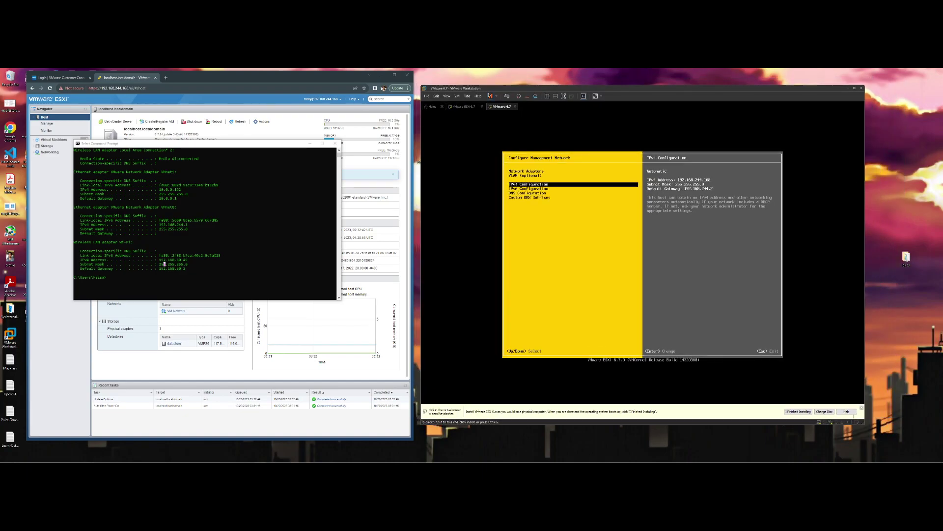
# Add a second network adapter set to Bridged in the VM Settings and apply it
pyautogui.click(496, 97)
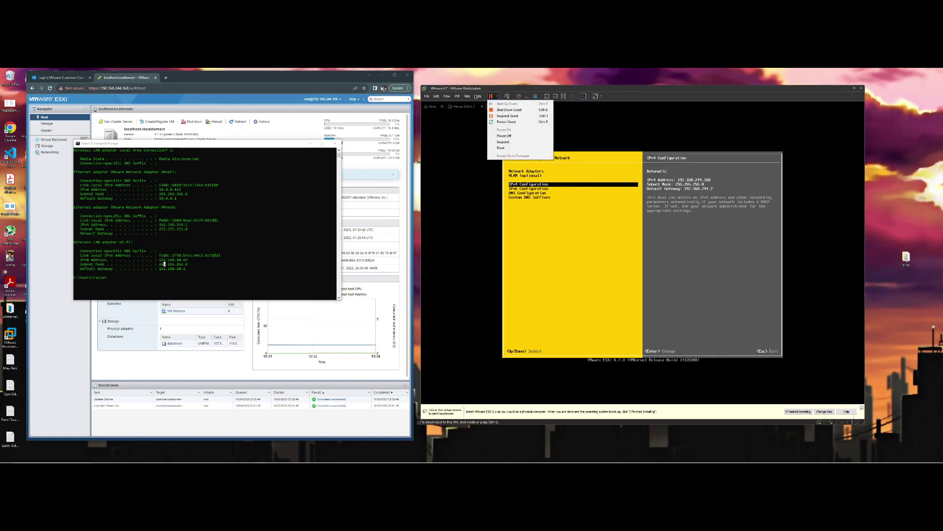
pyautogui.click(457, 97)
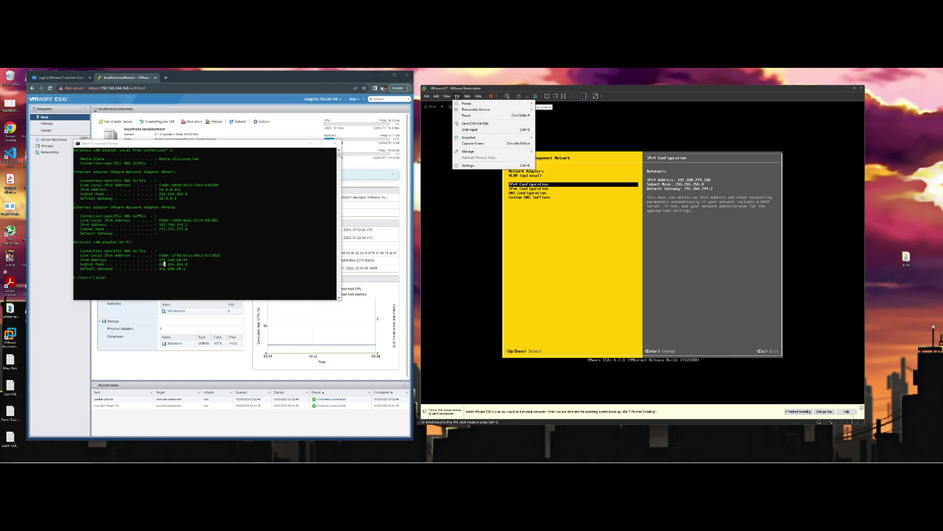
pyautogui.click(485, 167)
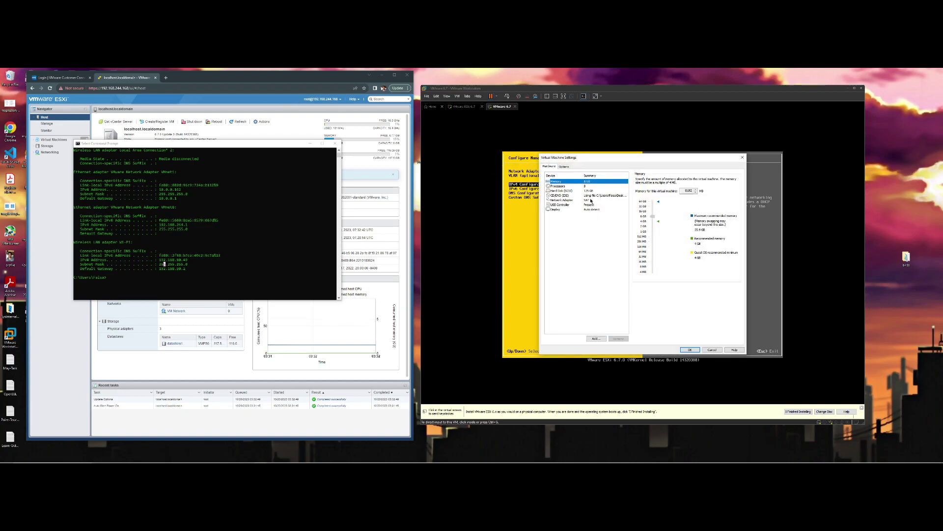
pyautogui.click(591, 200)
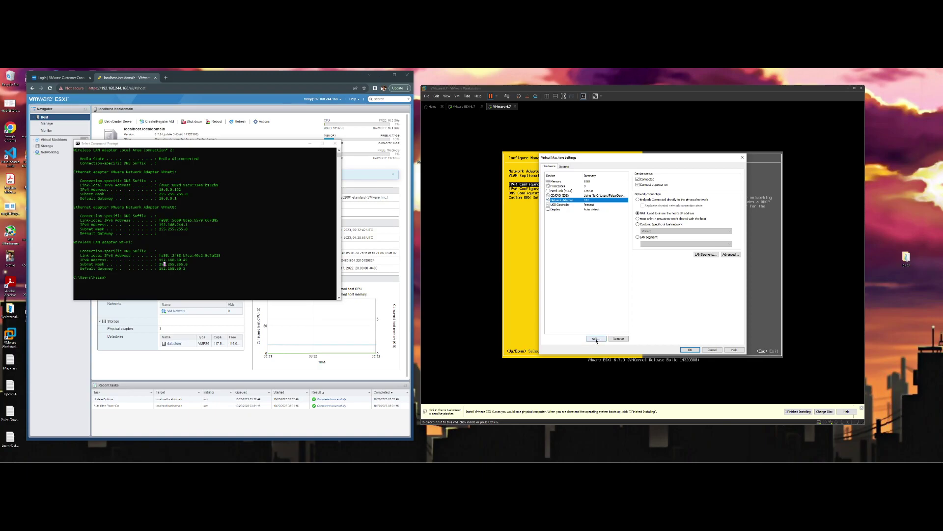
pyautogui.click(596, 338)
pyautogui.click(602, 244)
pyautogui.click(669, 309)
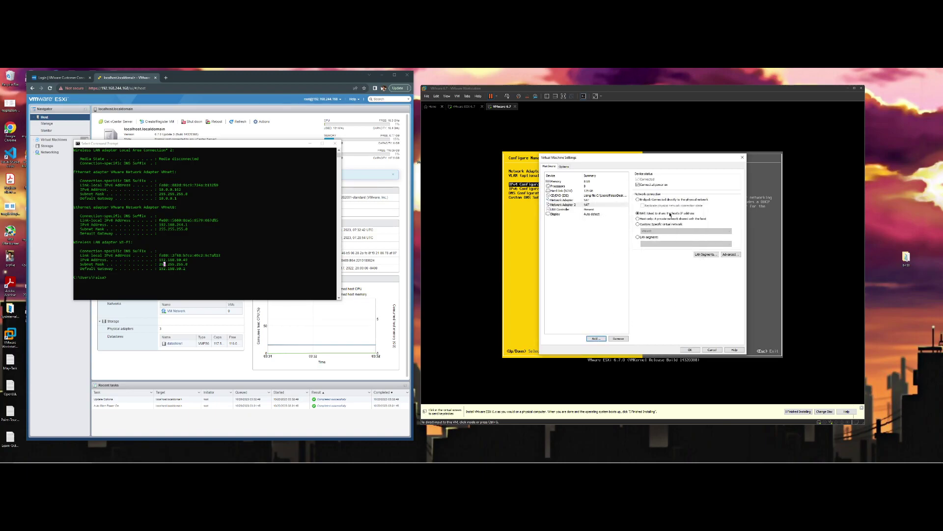
pyautogui.click(655, 200)
pyautogui.click(691, 350)
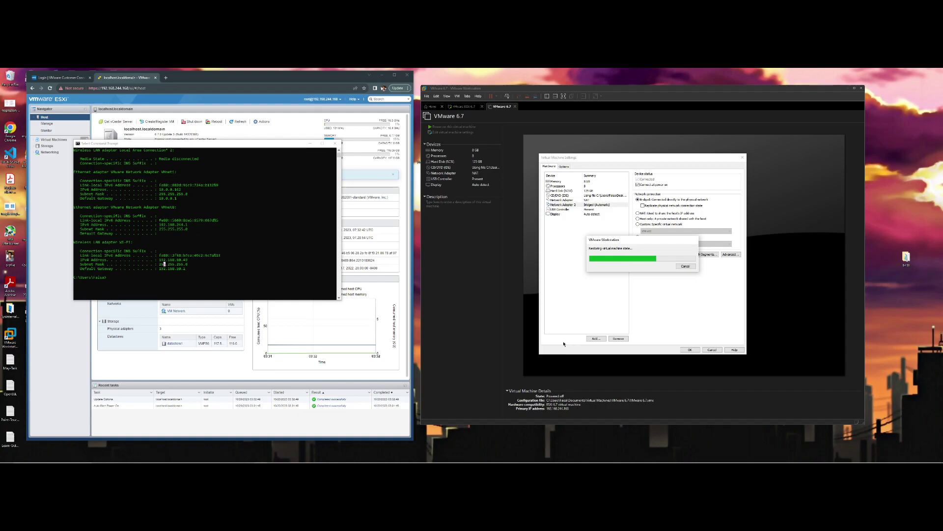
# Return to the ESXi console with IPv4 Configuration selected
pyautogui.click(658, 253)
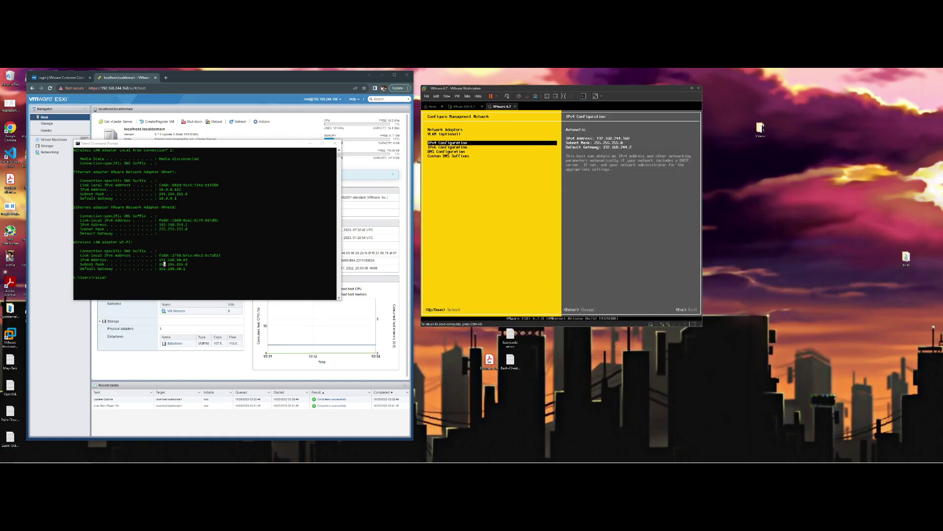
pyautogui.press('Down')
pyautogui.press('Up')
# Review the IPv4 configuration options and close them without changes
pyautogui.press('Return')
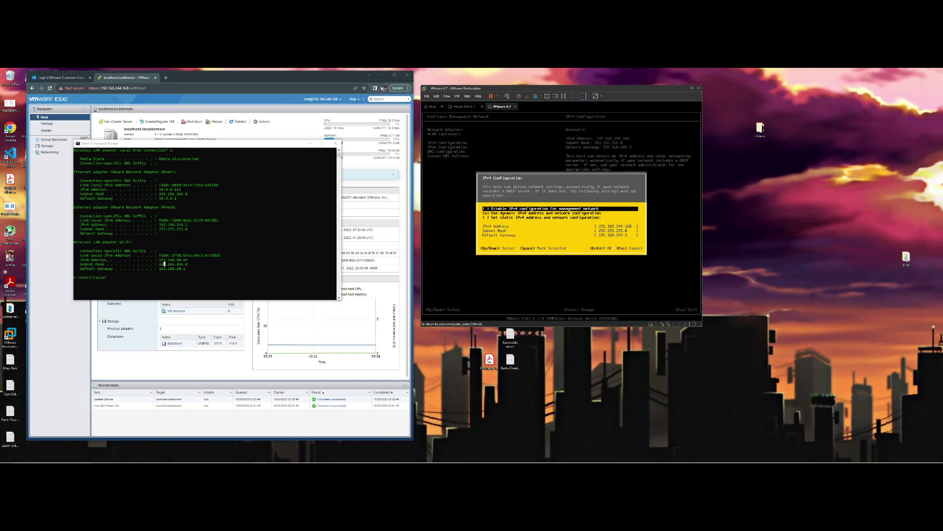
pyautogui.press('Down')
pyautogui.press('Down')
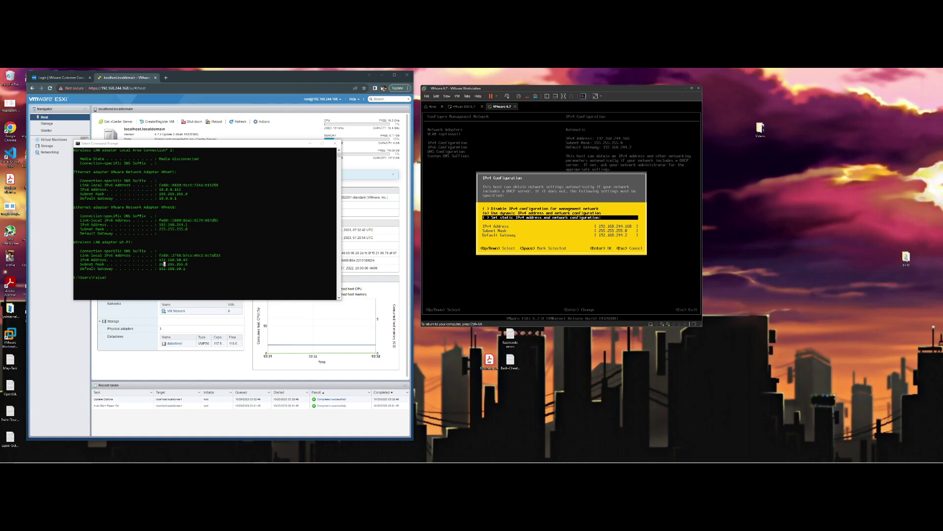
pyautogui.press('Escape')
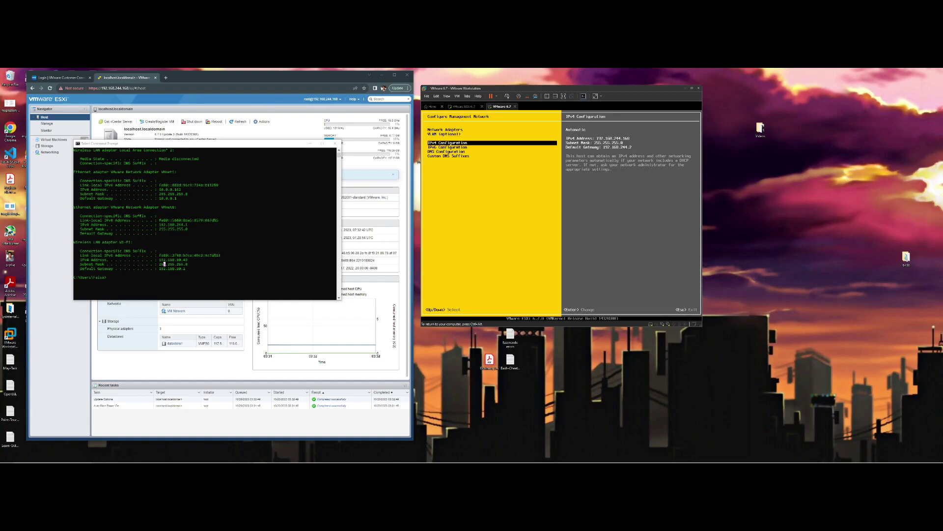
# Check the Network Adapters list unchanged, then log out to the main ESXi console screen
pyautogui.press('Up')
pyautogui.press('Up')
pyautogui.press('Return')
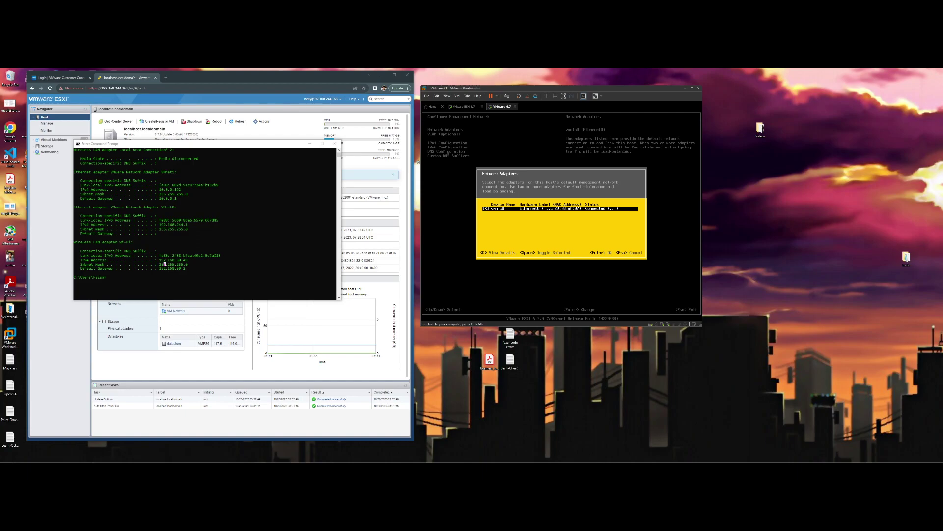
pyautogui.press('Escape')
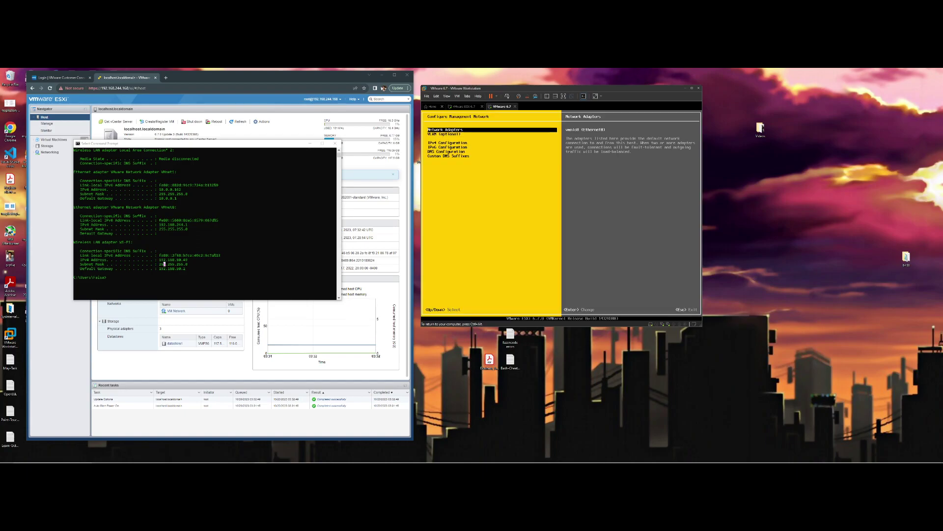
pyautogui.press('Escape')
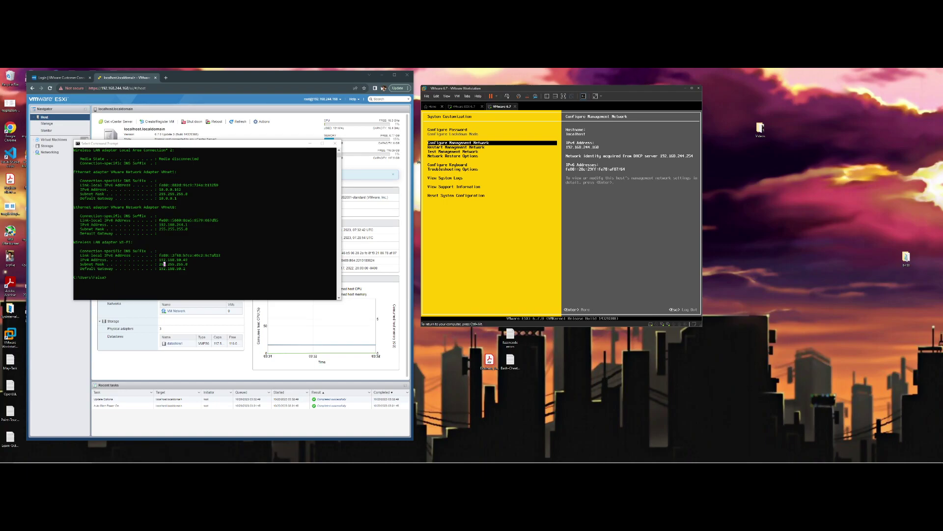
pyautogui.press('Escape')
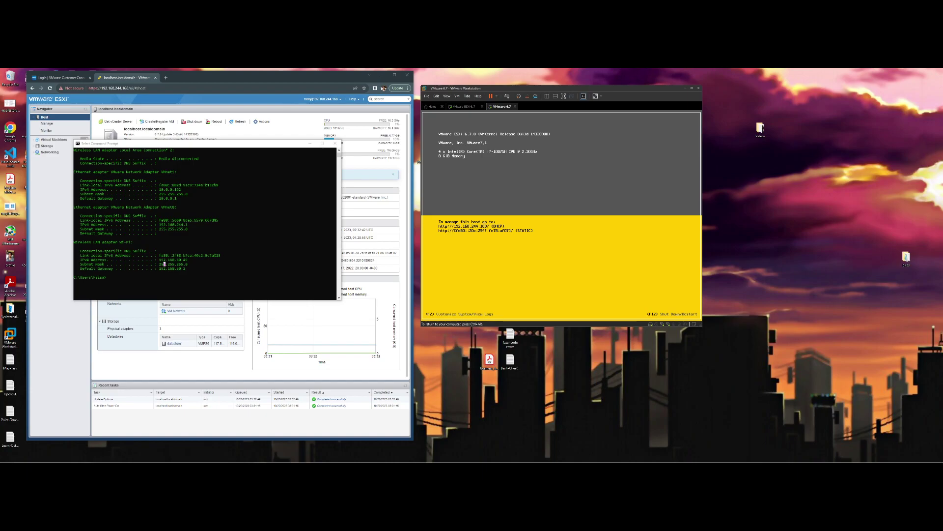
# Authenticate as root at the ESXi shutdown/restart prompt and reboot the host with F11
pyautogui.press('F2')
pyautogui.press('BackSpace')
pyautogui.press('BackSpace')
pyautogui.press('BackSpace')
pyautogui.press('BackSpace')
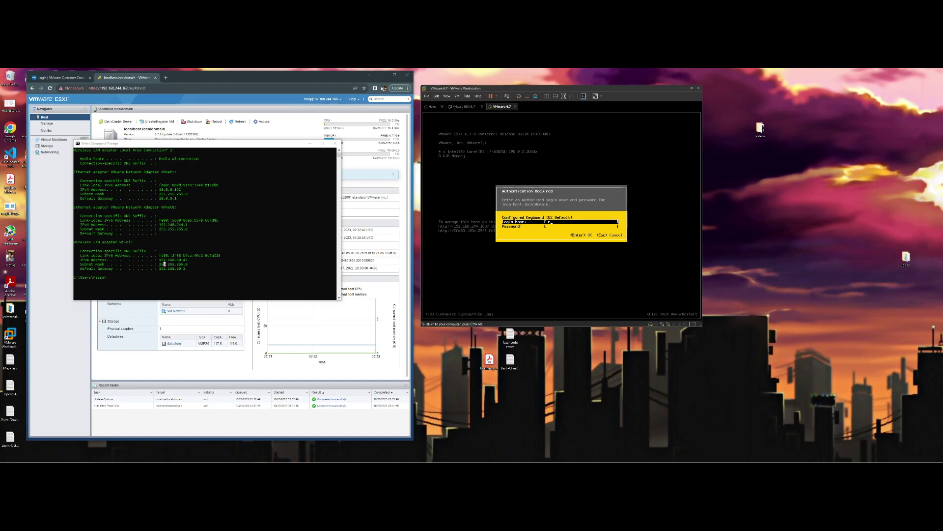
pyautogui.press('Tab')
pyautogui.write('**')
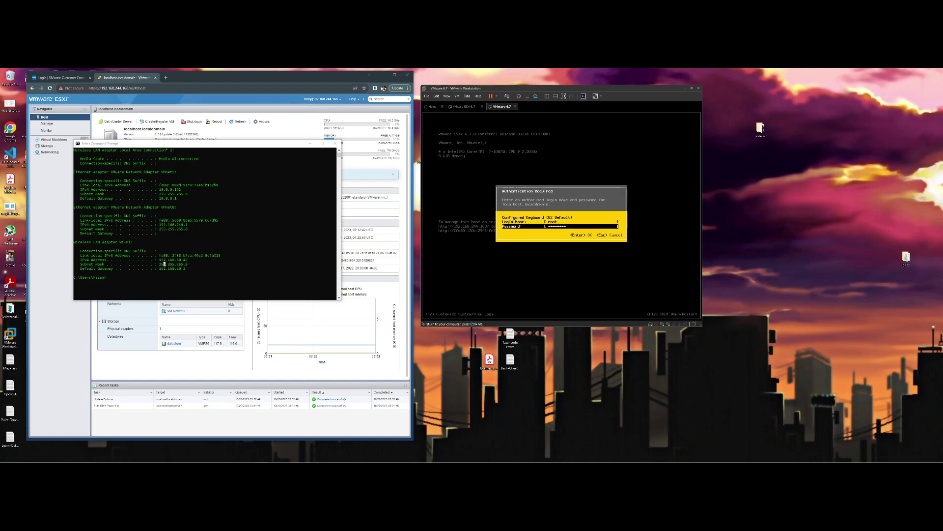
pyautogui.press('Return')
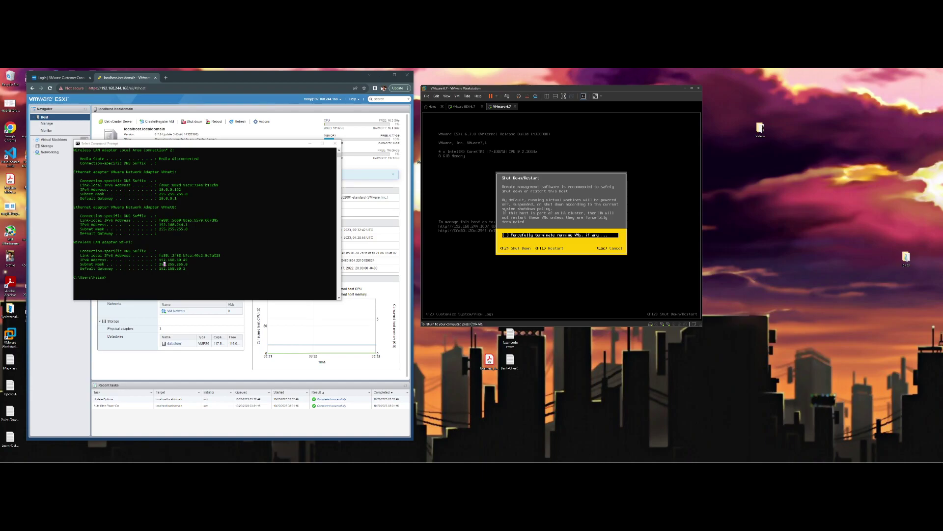
pyautogui.press('F11')
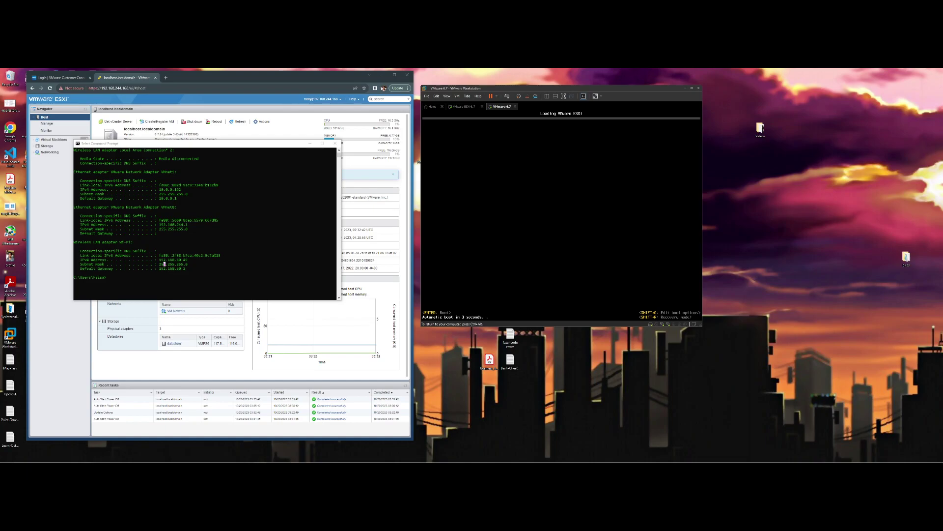
# Skip the ESXi boot countdown, then enlarge and reposition the VMware Workstation window
pyautogui.hotkey('ctrl', 'alt')
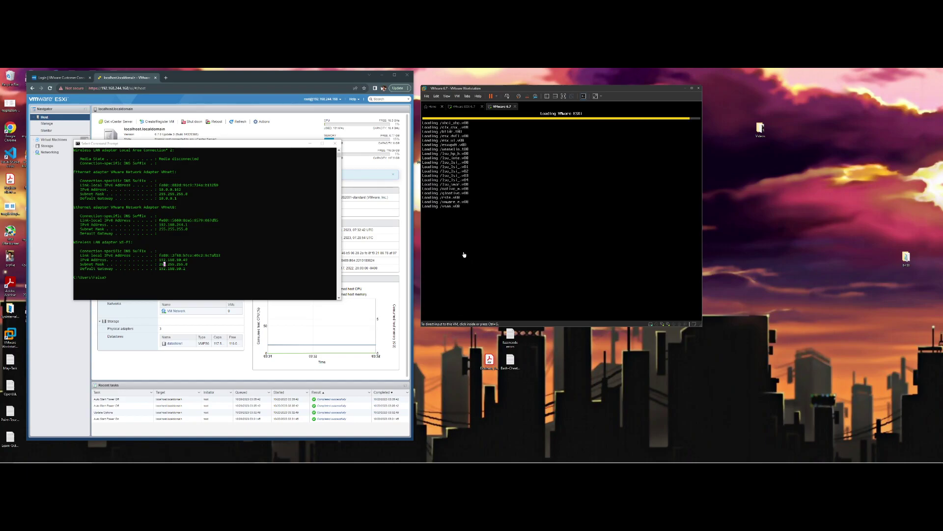
pyautogui.moveTo(701, 324); pyautogui.dragTo(758, 411)
pyautogui.moveTo(623, 93); pyautogui.dragTo(608, 86)
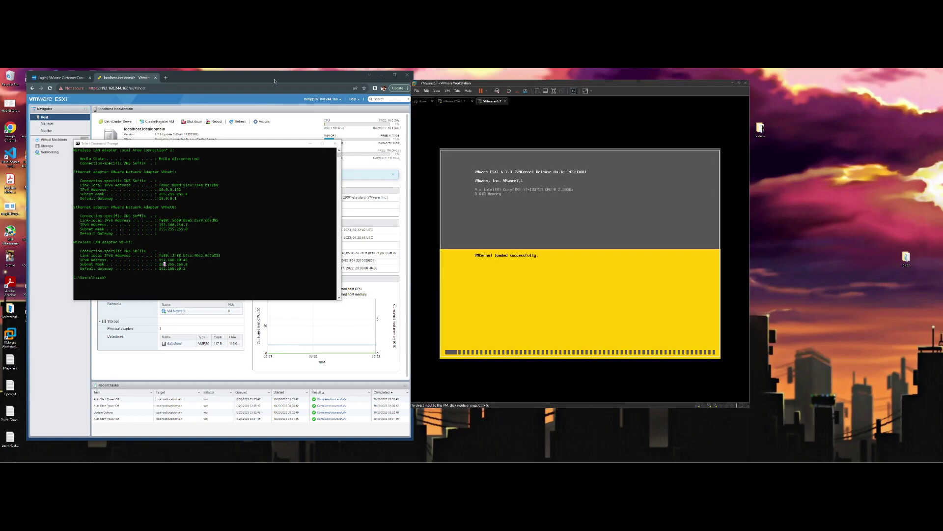
pyautogui.moveTo(275, 79); pyautogui.dragTo(251, 80)
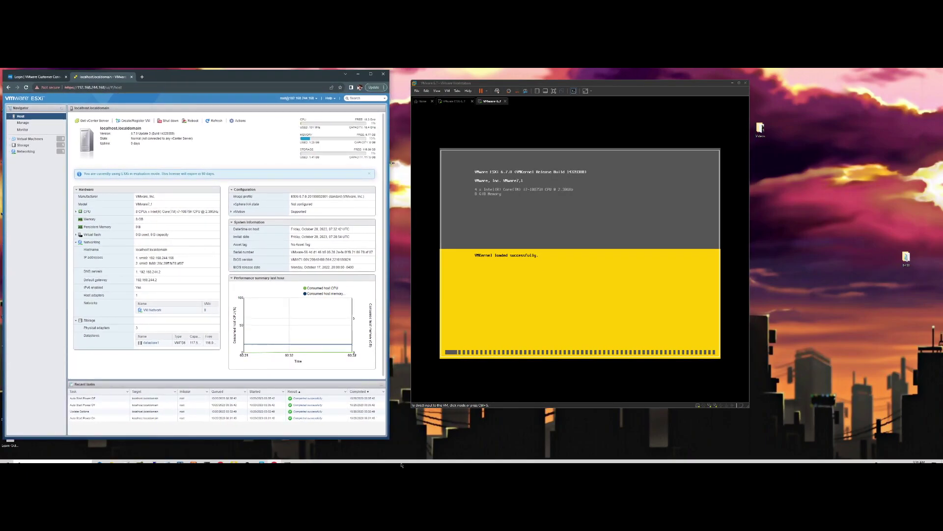
# Bring the ipconfig Command Prompt forward, enlarge it and place it beside the browser
pyautogui.click(288, 458)
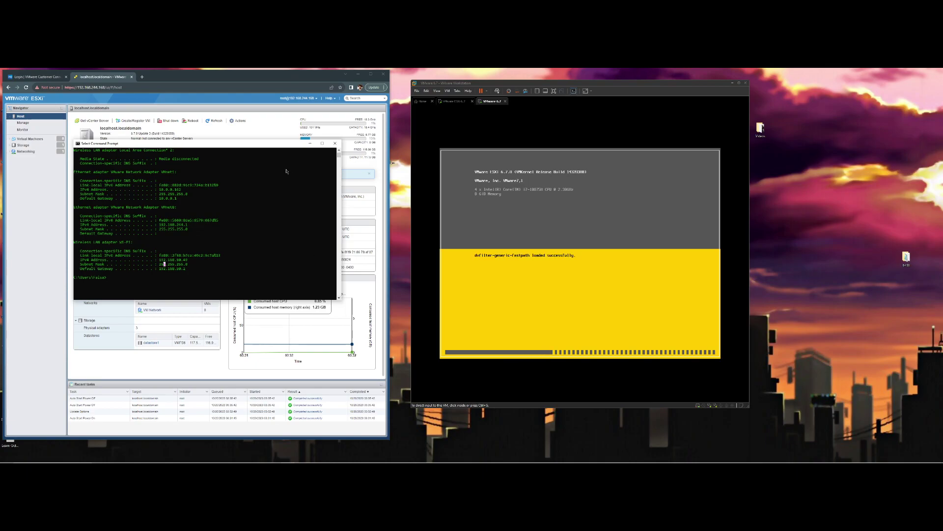
pyautogui.moveTo(267, 147); pyautogui.dragTo(292, 196)
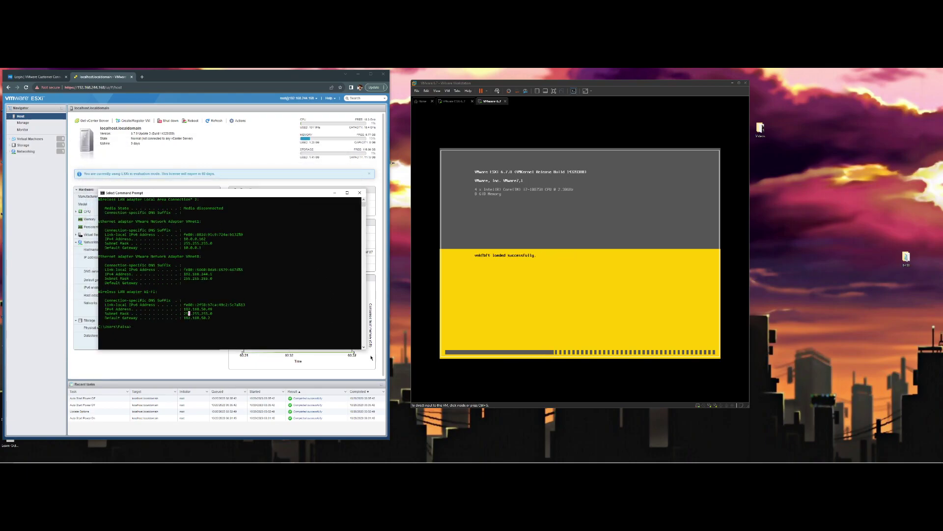
pyautogui.moveTo(365, 348); pyautogui.dragTo(400, 400)
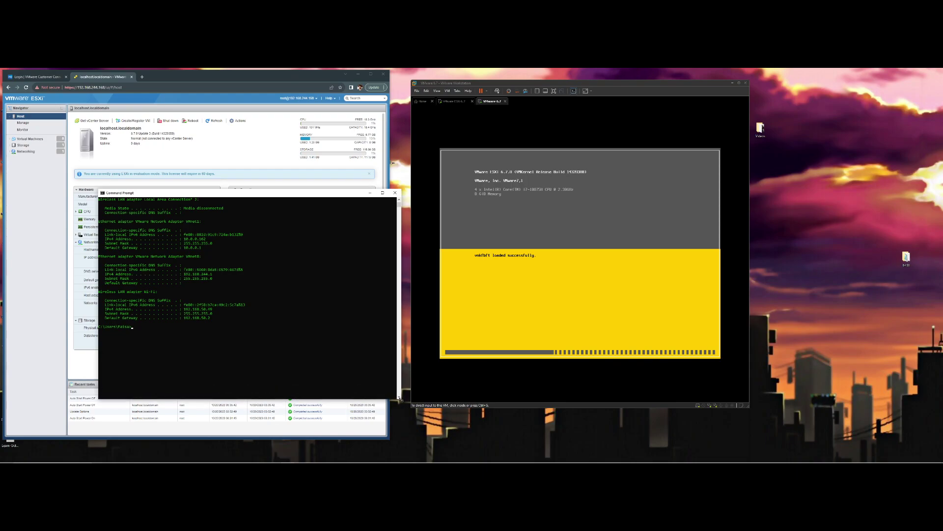
pyautogui.moveTo(285, 196); pyautogui.dragTo(261, 147)
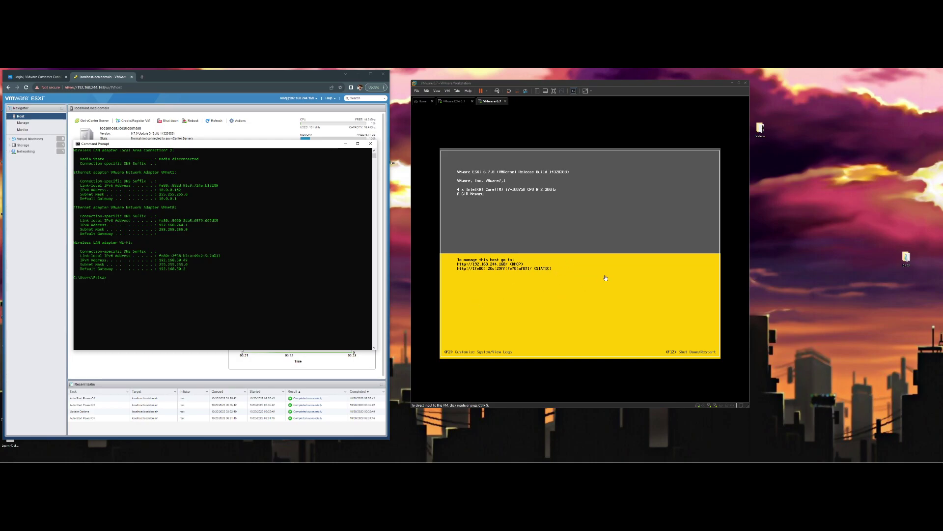
# Log into the ESXi System Customization console as root
pyautogui.press('F2')
pyautogui.click(582, 261)
pyautogui.press('F2')
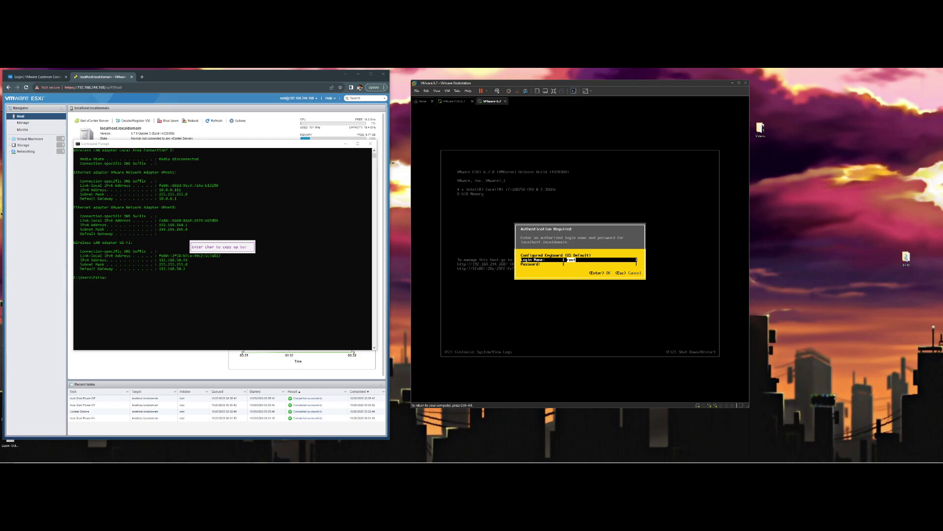
pyautogui.press('Tab')
pyautogui.write('***')
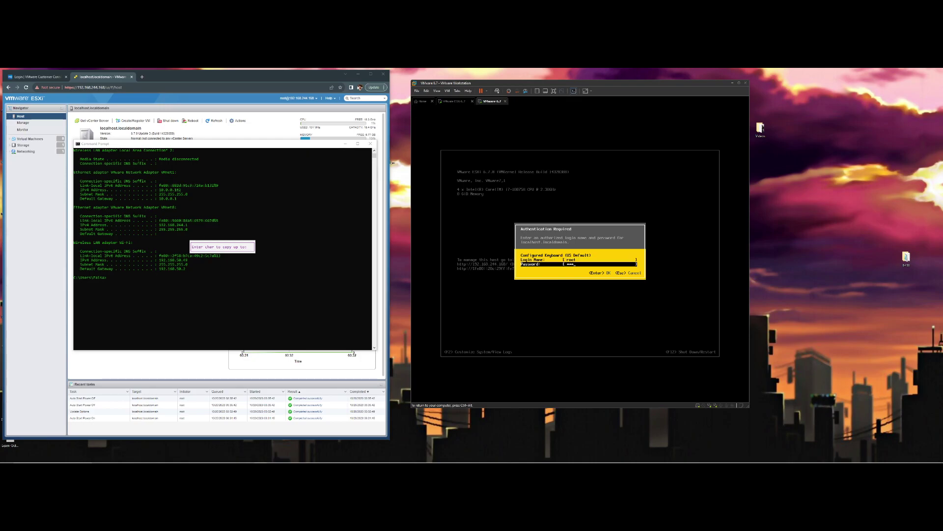
pyautogui.press('Return')
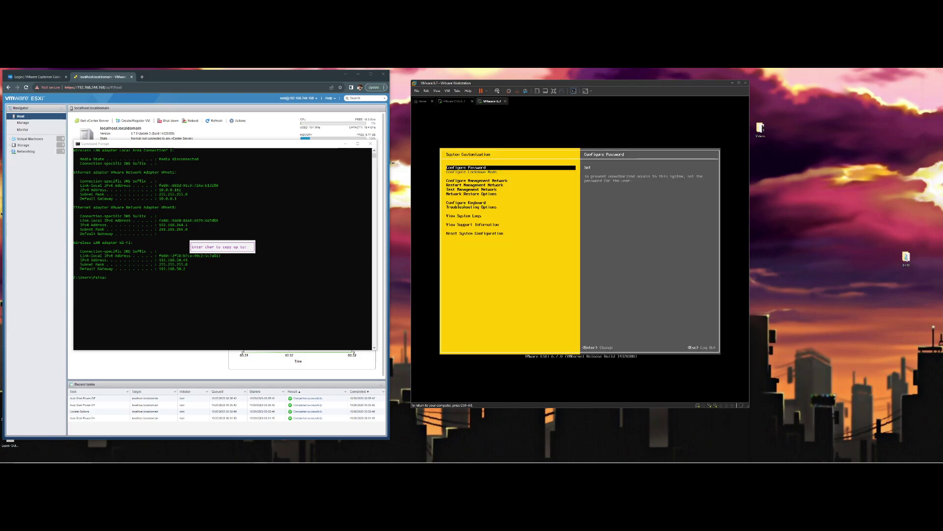
# Under Configure Management Network > Network Adapters, switch management from vmnic0 to vmnic1
pyautogui.press('Down')
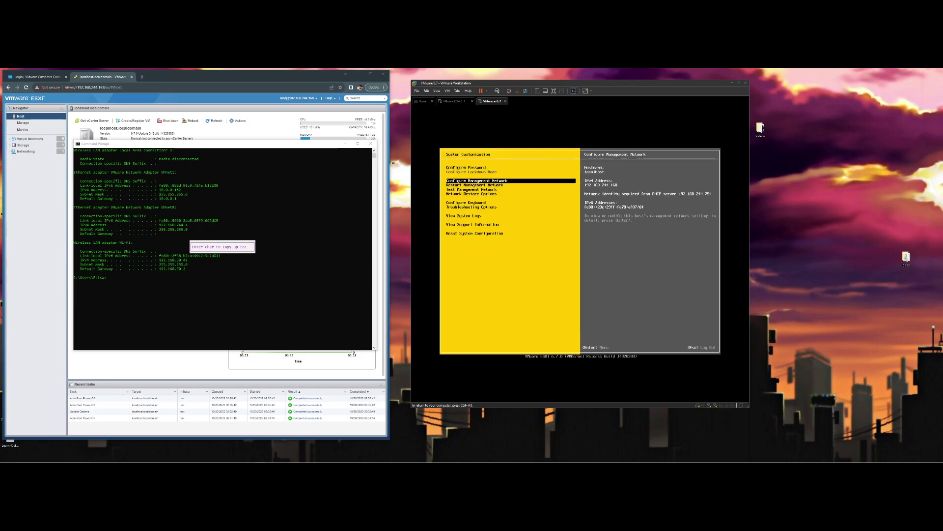
pyautogui.press('Return')
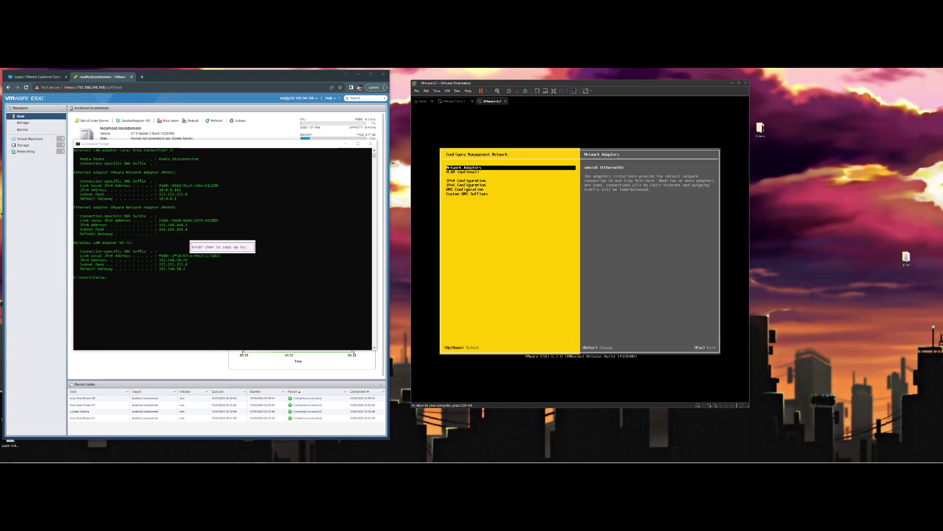
pyautogui.press('Return')
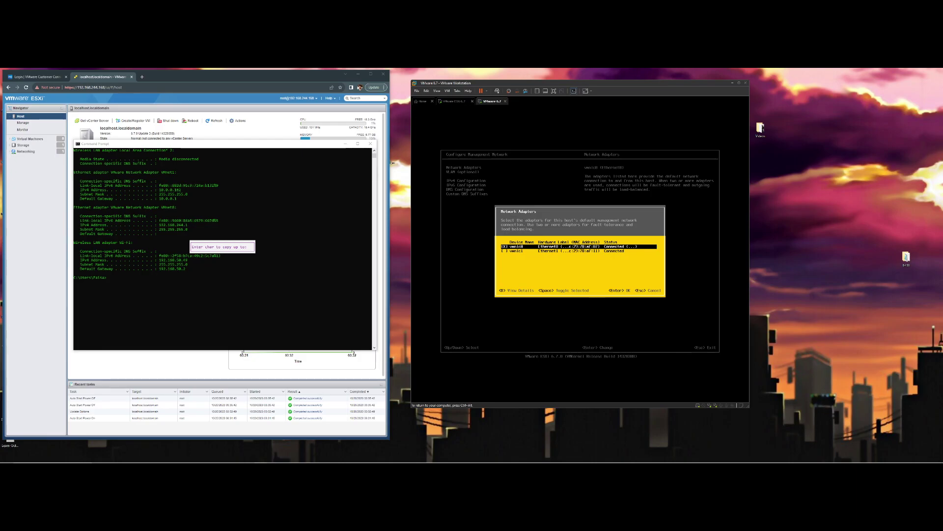
pyautogui.press('Down')
pyautogui.press('Up')
pyautogui.press('Down')
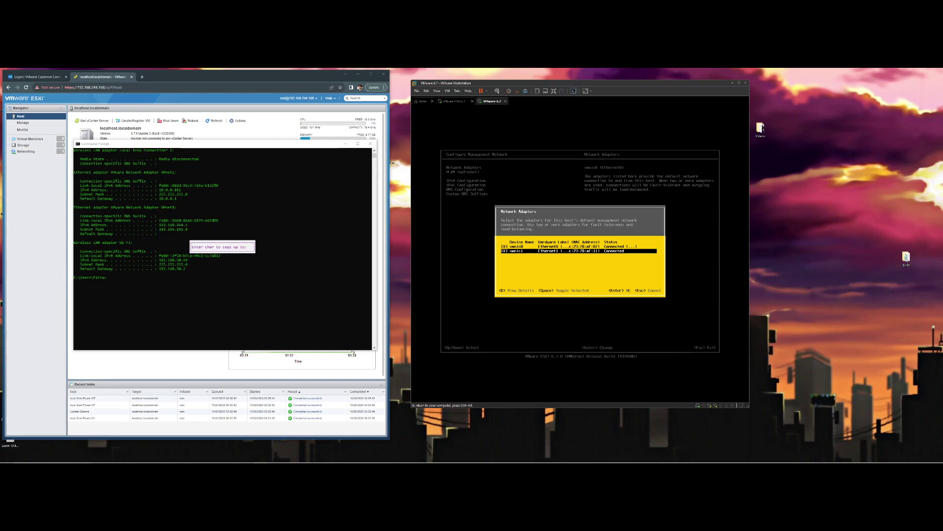
pyautogui.press('Up')
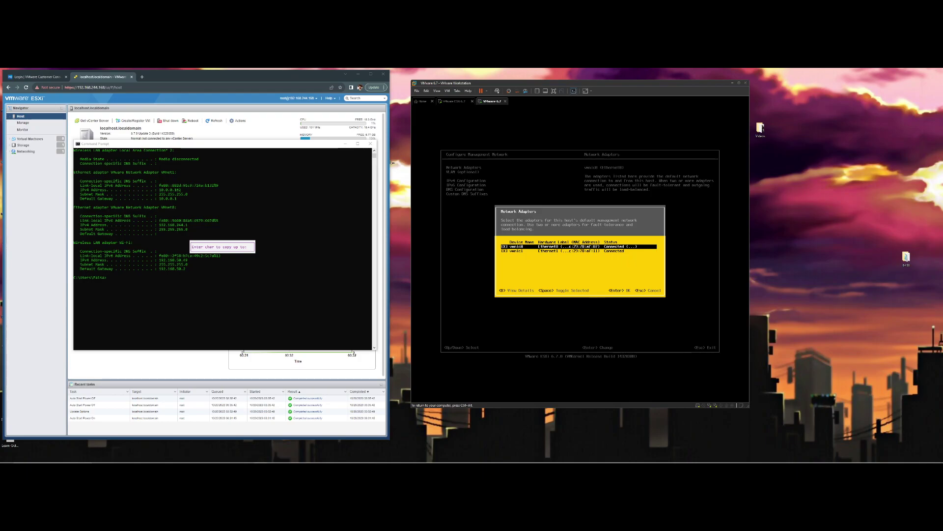
pyautogui.press('Down')
pyautogui.press('Up')
pyautogui.press('Down')
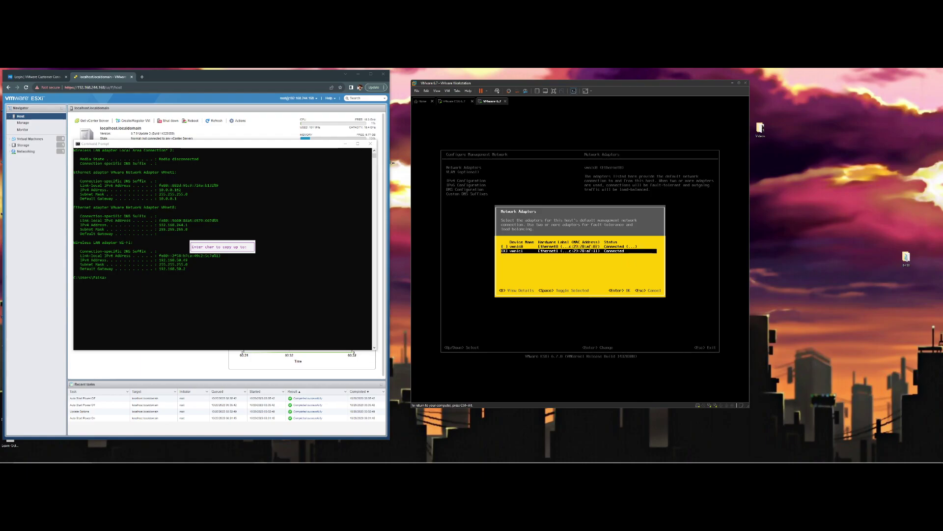
pyautogui.press('Return')
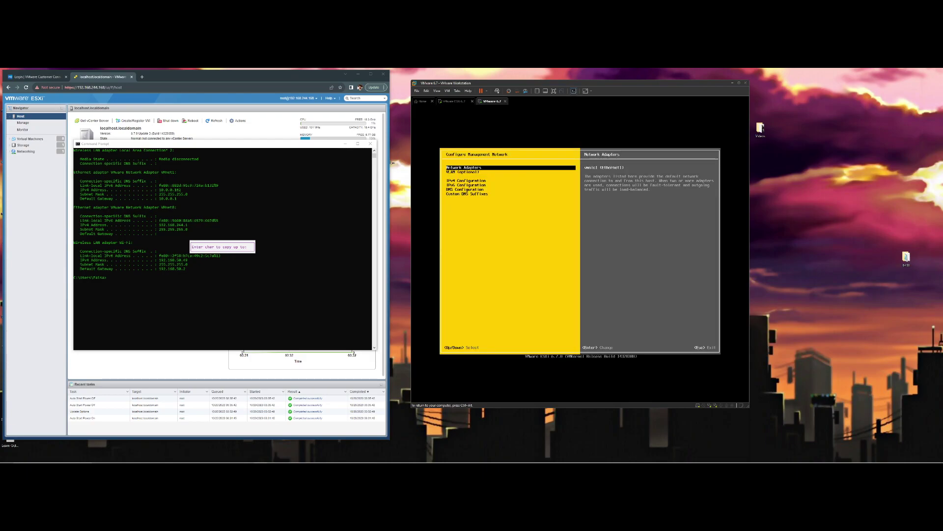
# In IPv4 Configuration, select 'Set static IPv4 address' and begin editing the address field
pyautogui.press('Down')
pyautogui.press('Down')
pyautogui.press('Return')
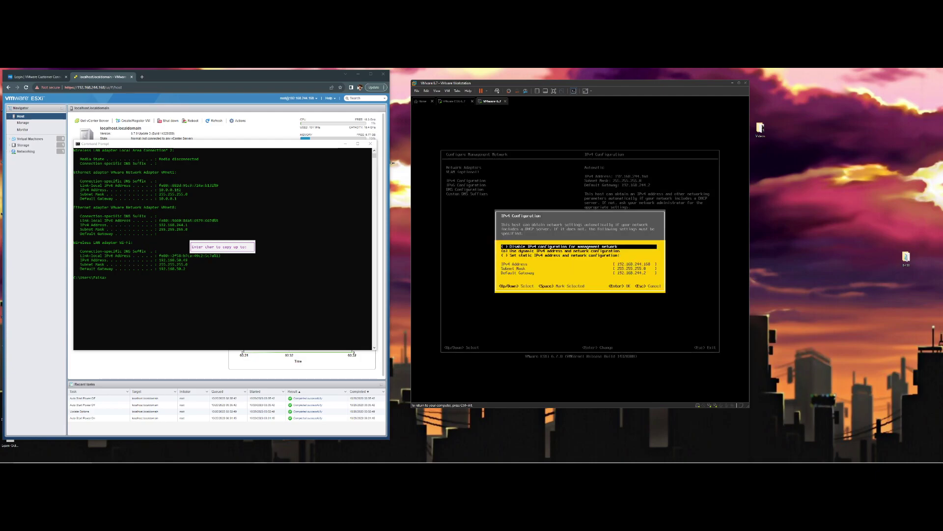
pyautogui.press('Down')
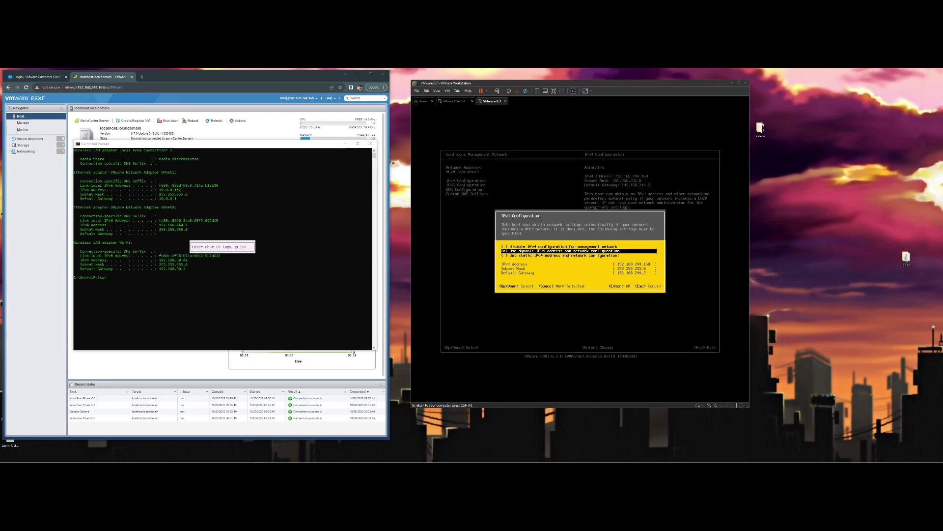
pyautogui.press('Down')
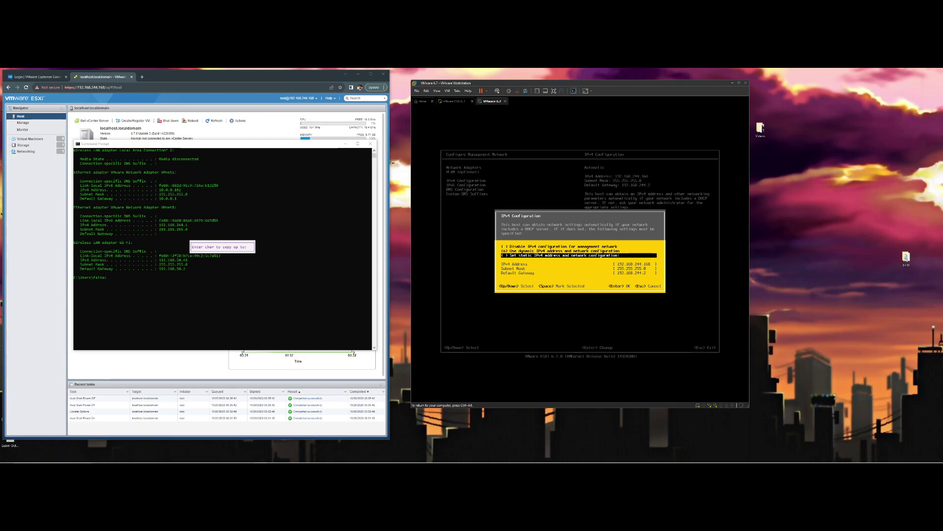
pyautogui.press('space')
pyautogui.press('Down')
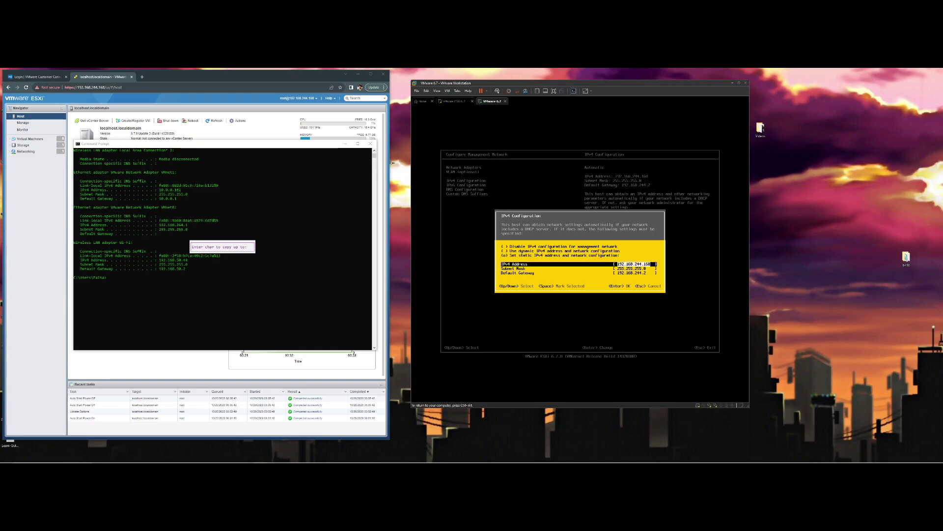
pyautogui.press('Right')
# Start a continuous ping -t to 192.168.50.50 in the Command Prompt
pyautogui.hotkey('ctrl', 'alt')
pyautogui.click(309, 280)
pyautogui.click(215, 245)
pyautogui.press('Return')
pyautogui.press('Return')
pyautogui.press('Return')
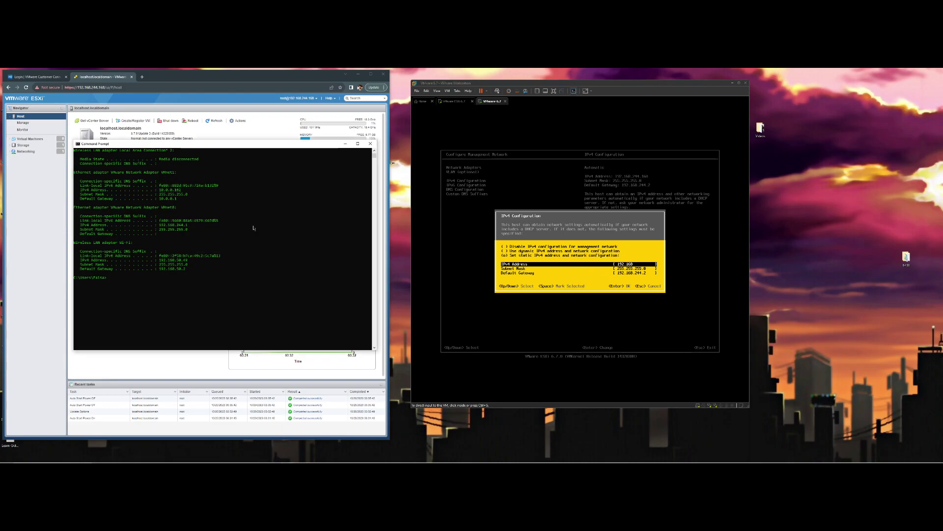
pyautogui.write('ping 192')
pyautogui.write('.168.50.50')
pyautogui.press('Return')
pyautogui.hotkey('ctrl', 'c')
pyautogui.press('Up')
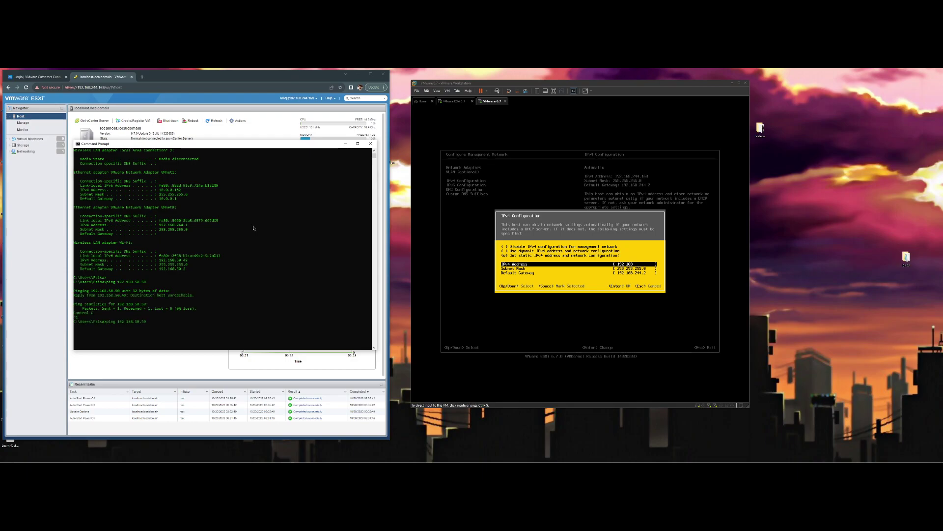
pyautogui.write('-t')
pyautogui.press('Return')
pyautogui.moveTo(241, 143); pyautogui.dragTo(236, 128)
# Enter IPv4 address 192.168.50.50, mask 255.255.255.0 and gateway 192.168.50.2, then confirm
pyautogui.click(689, 226)
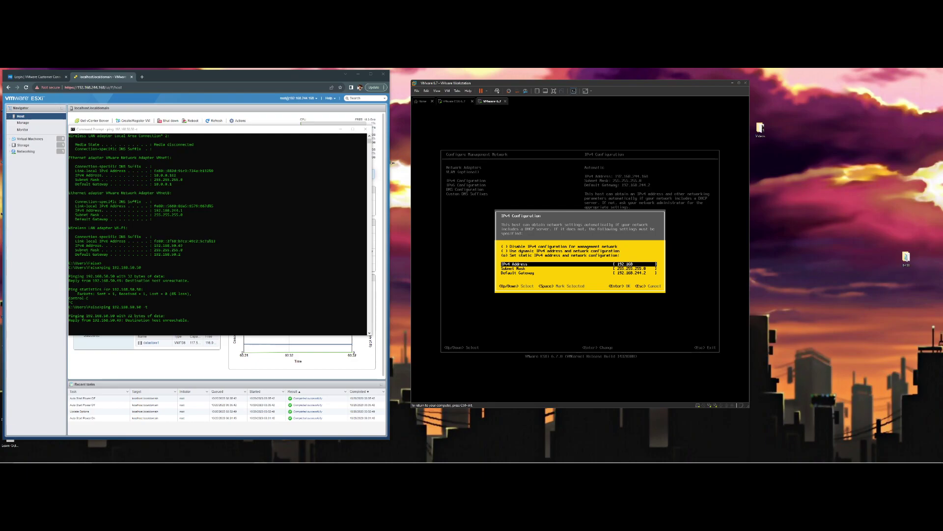
pyautogui.hotkey('ctrl', 'alt')
pyautogui.click(585, 256)
pyautogui.write('50')
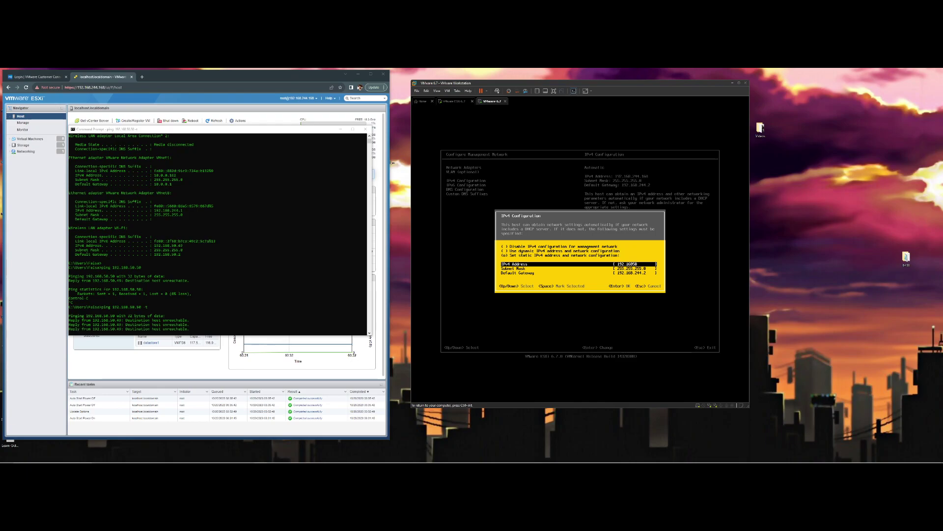
pyautogui.write('50.50')
pyautogui.press('Down')
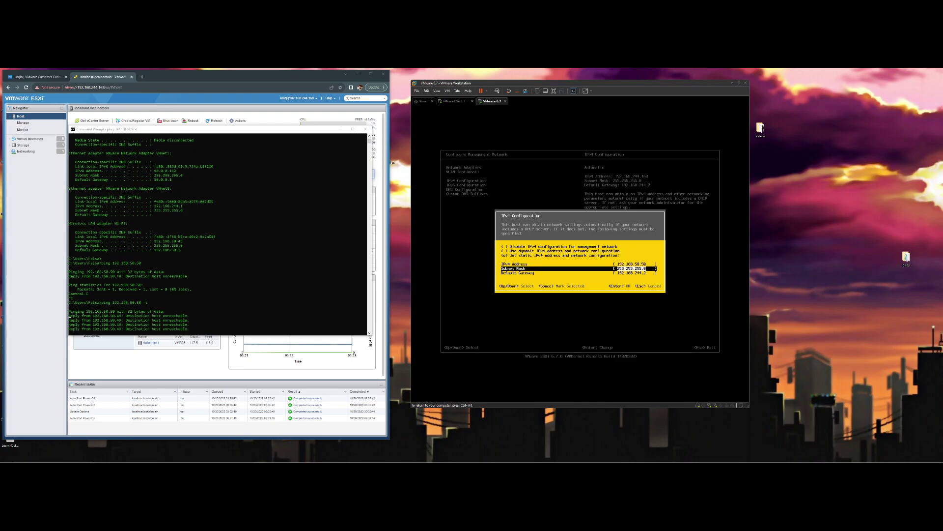
pyautogui.press('Down')
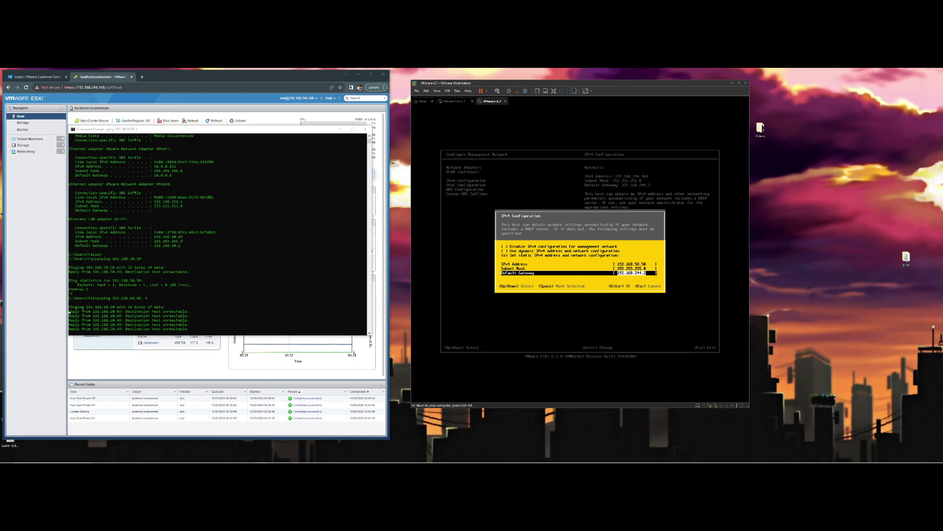
pyautogui.press('BackSpace')
pyautogui.write('192.16')
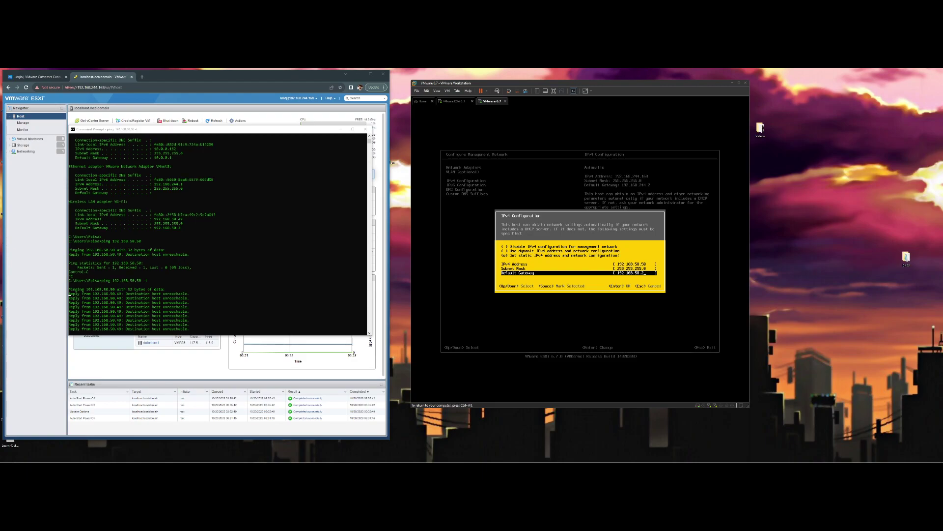
pyautogui.press('Return')
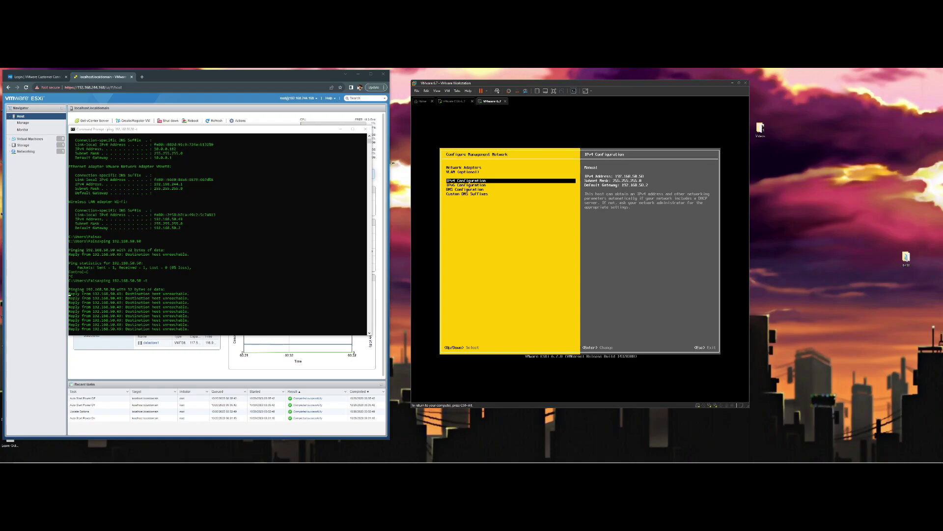
pyautogui.press('Down')
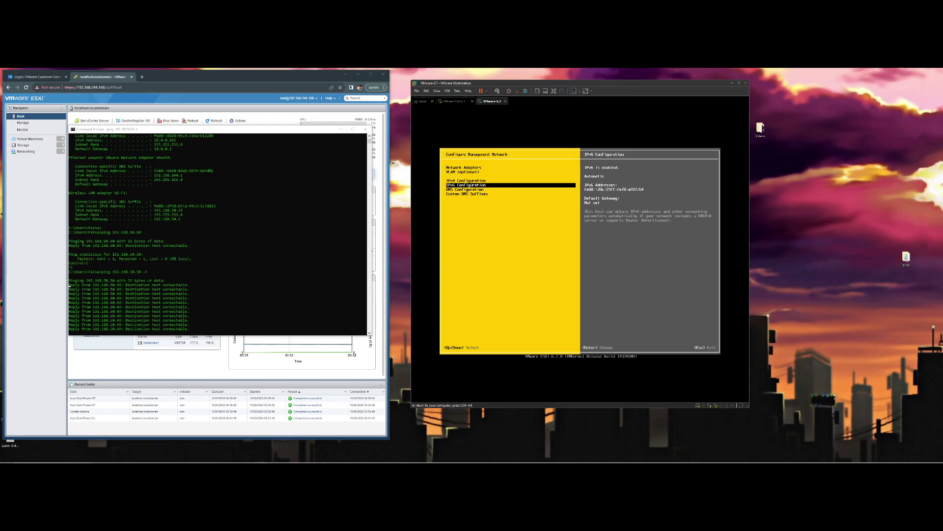
pyautogui.press('Return')
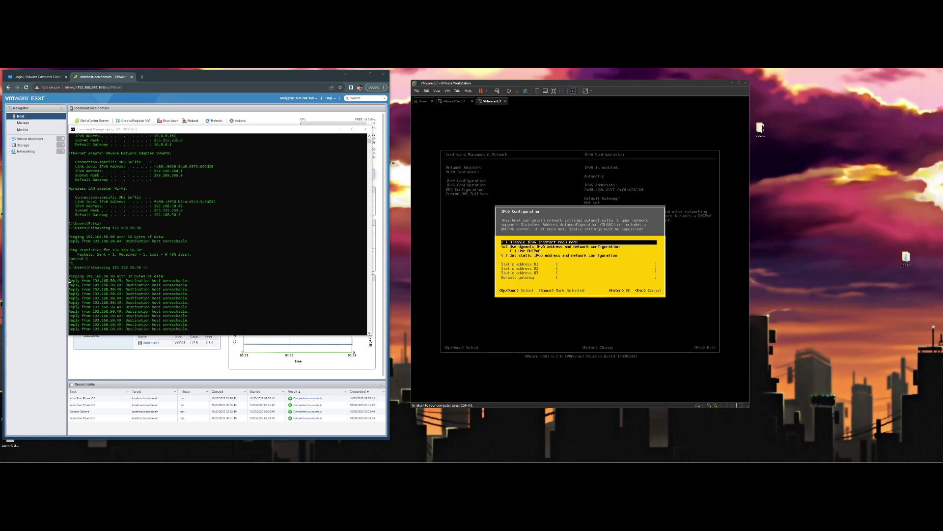
pyautogui.press('Escape')
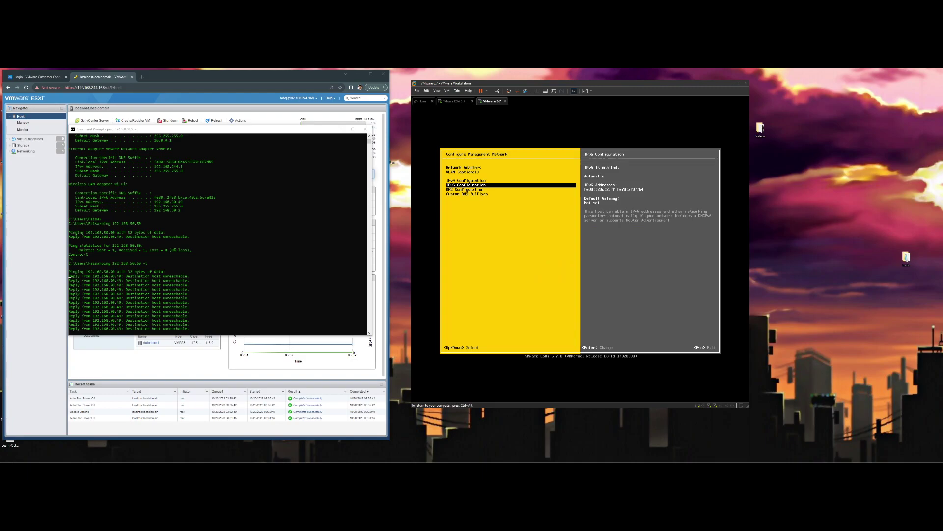
pyautogui.press('Down')
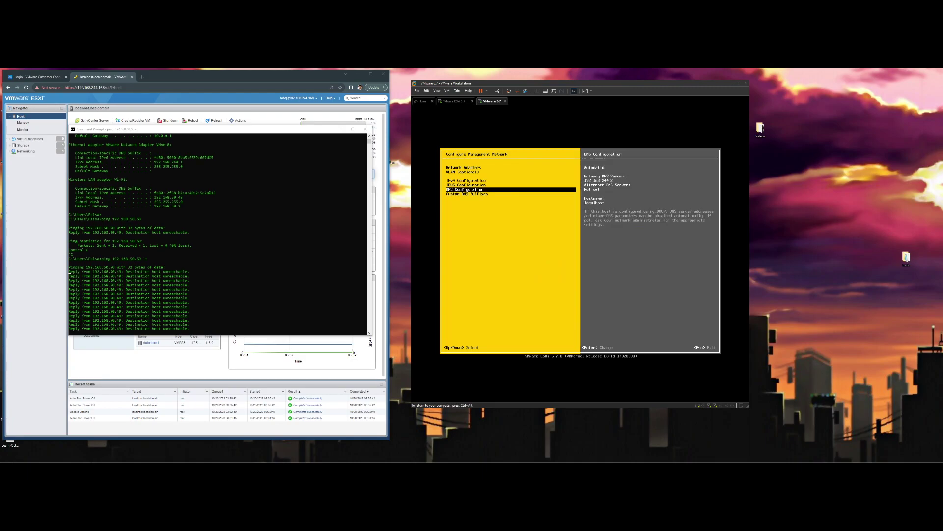
pyautogui.press('Return')
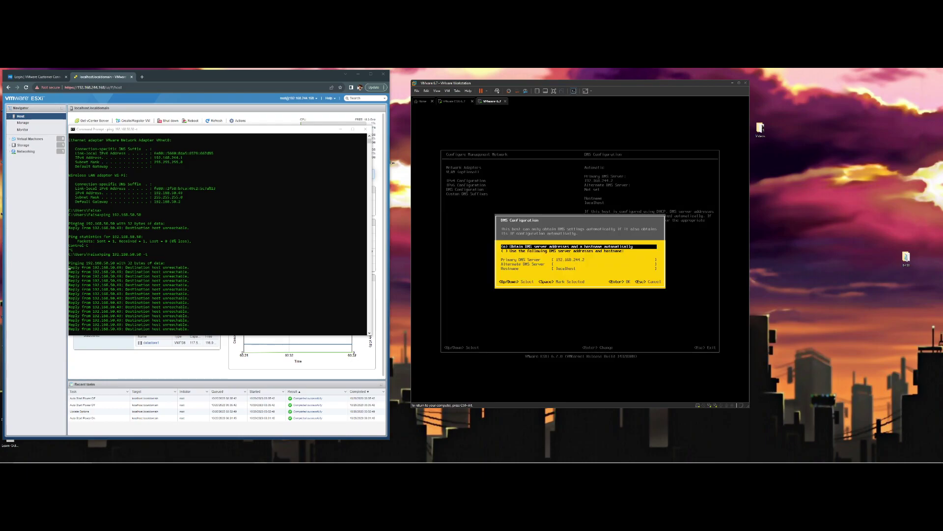
pyautogui.press('Down')
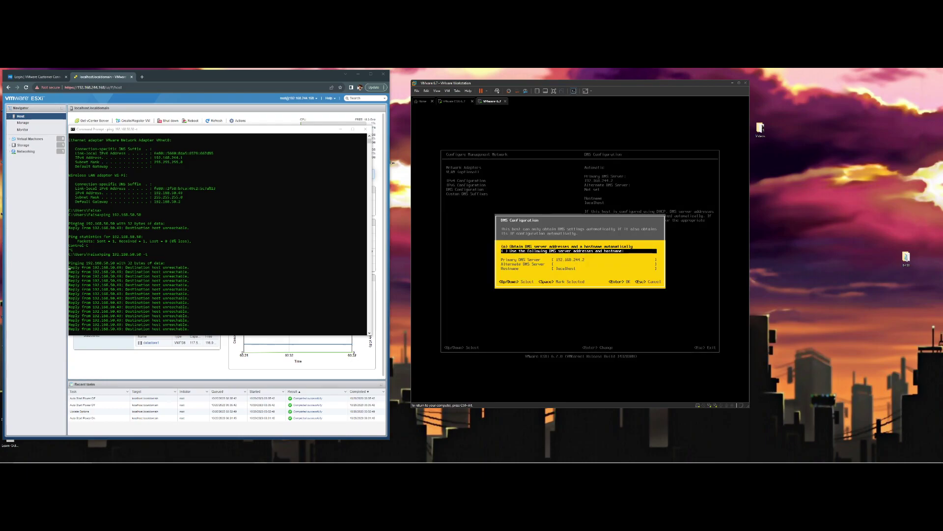
pyautogui.press('Up')
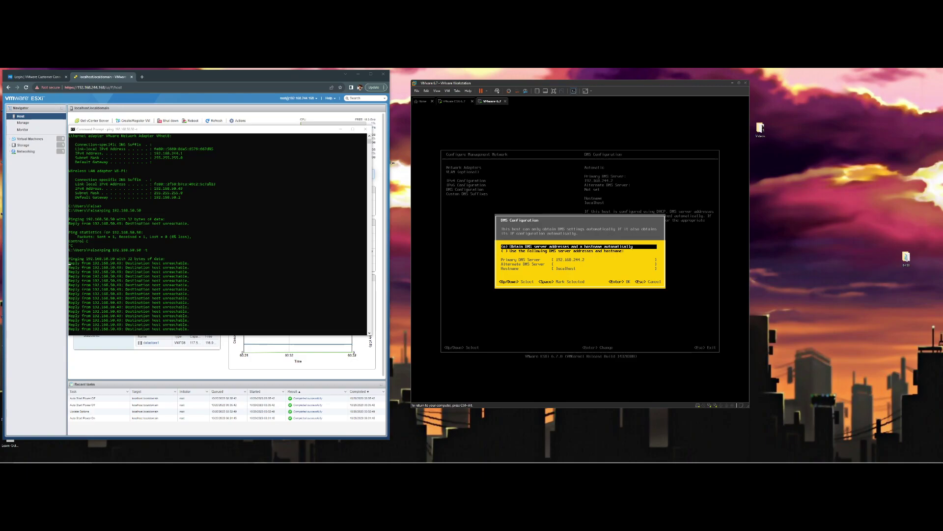
pyautogui.press('Escape')
# Check Custom DNS Suffixes (keeping localdomain), then apply changes and restart the management network
pyautogui.press('Down')
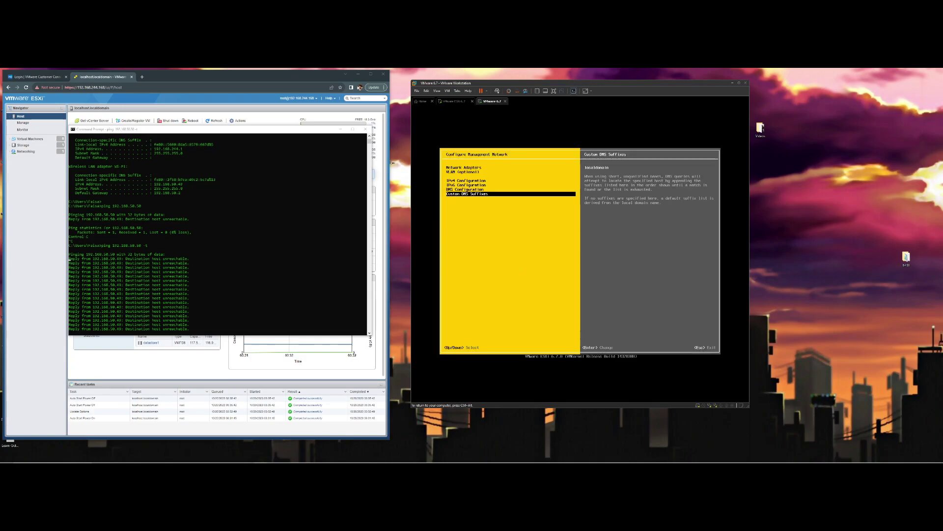
pyautogui.press('Return')
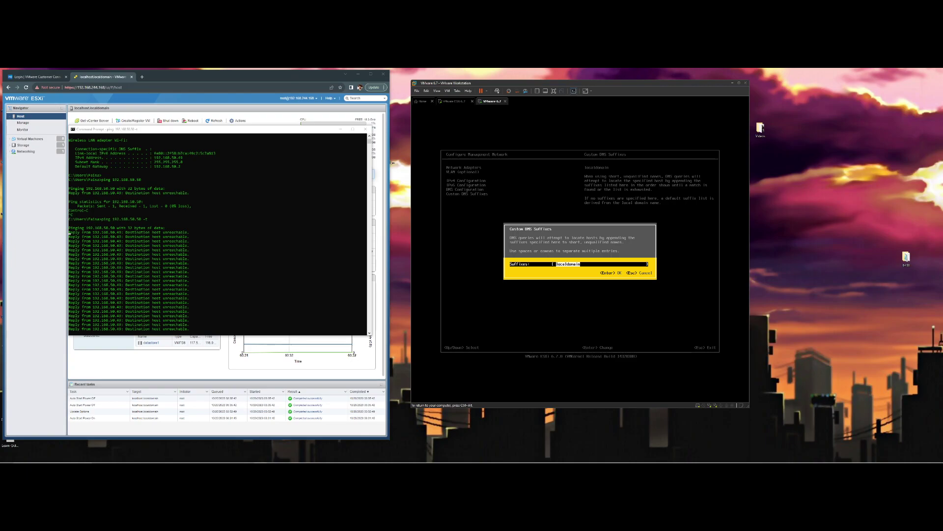
pyautogui.press('Return')
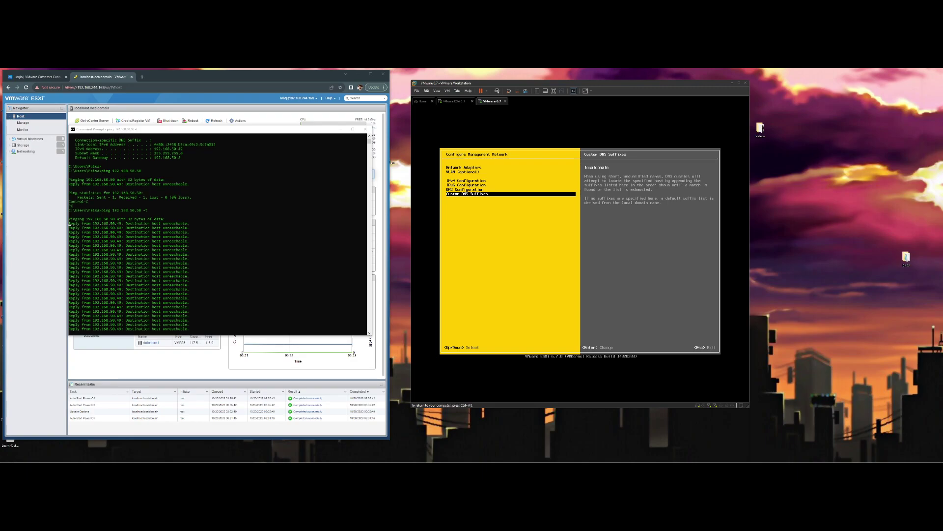
pyautogui.press('Escape')
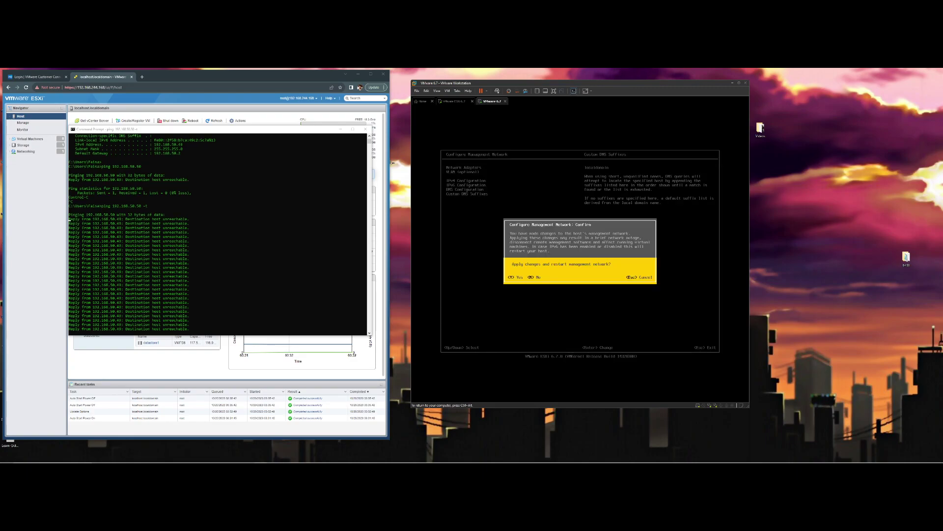
pyautogui.press('Escape')
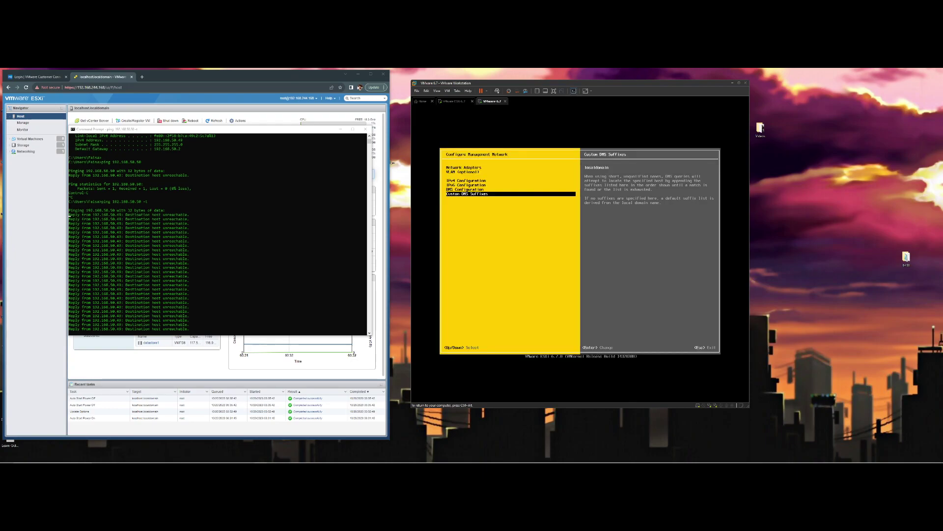
pyautogui.press('Escape')
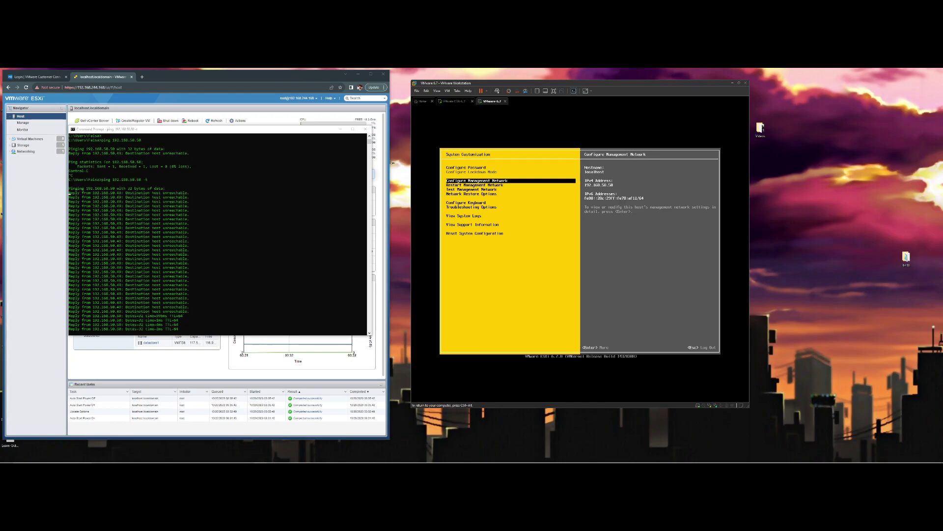
# Release the VM and reload the Host Client page at the old 192.168.244.168 address
pyautogui.hotkey('ctrl', 'alt')
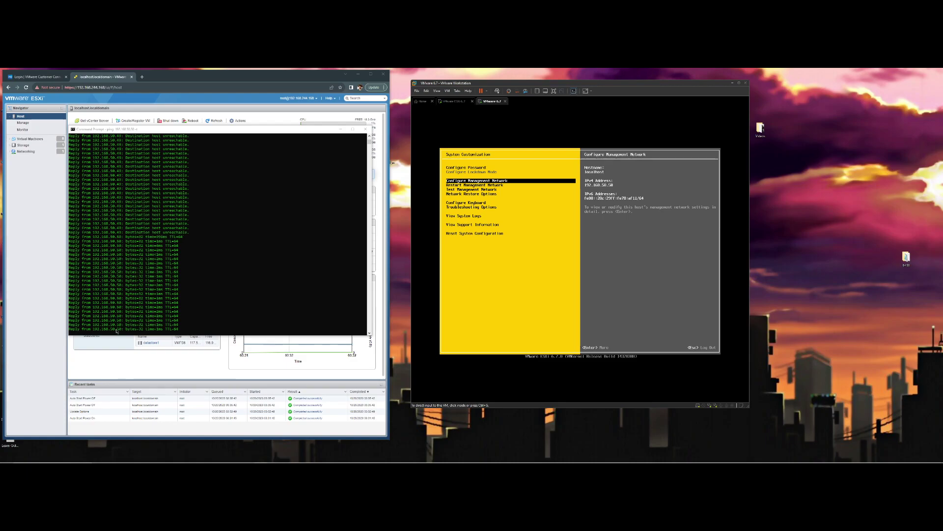
pyautogui.click(191, 77)
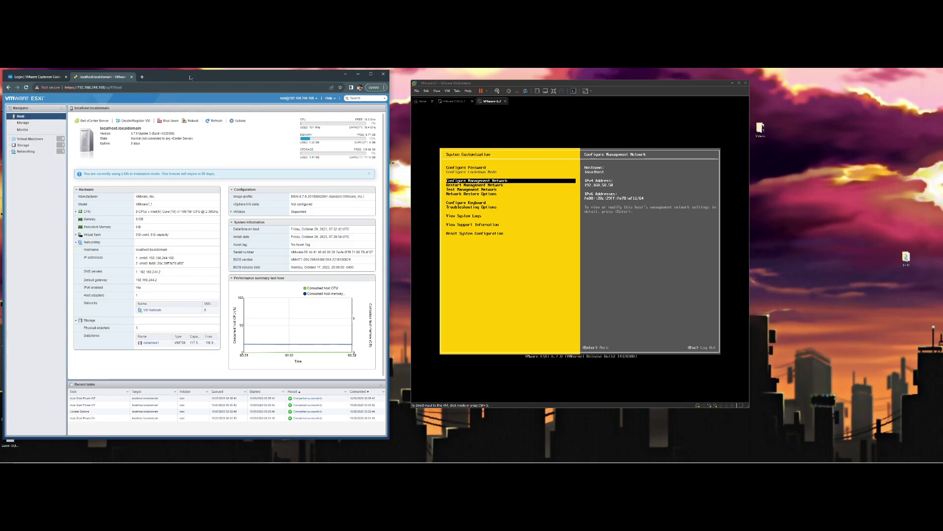
pyautogui.click(26, 88)
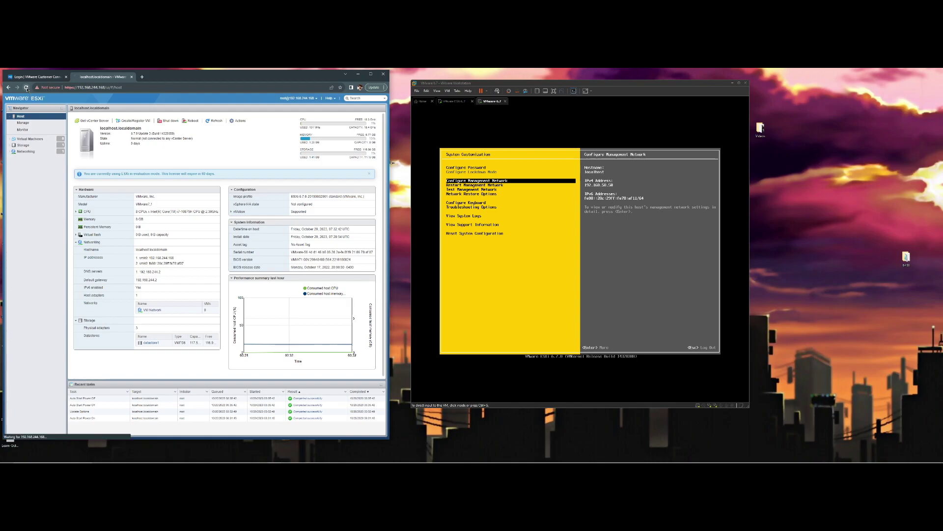
# Open 192.168.50.50 in a new browser window and proceed past the certificate warning
pyautogui.click(143, 77)
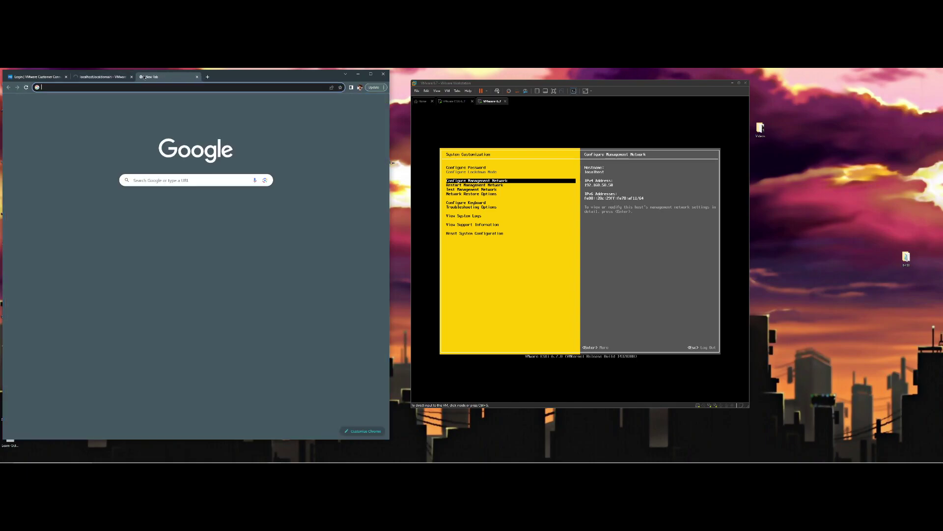
pyautogui.moveTo(143, 77); pyautogui.dragTo(561, 99)
pyautogui.write('192.1')
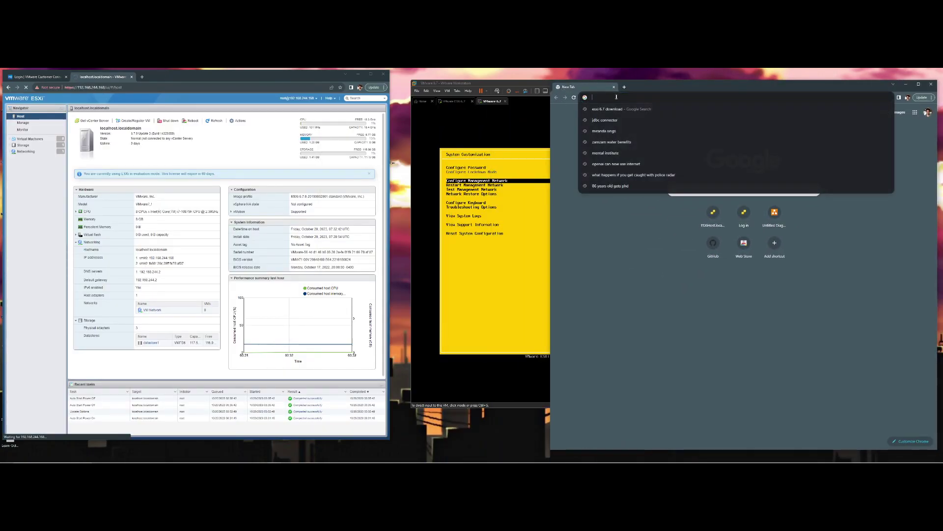
pyautogui.write('68.50.50')
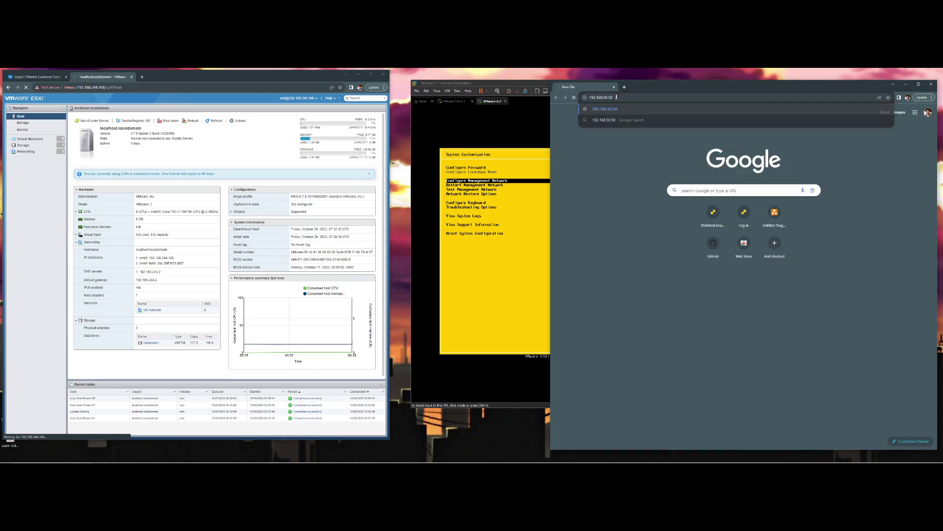
pyautogui.press('Return')
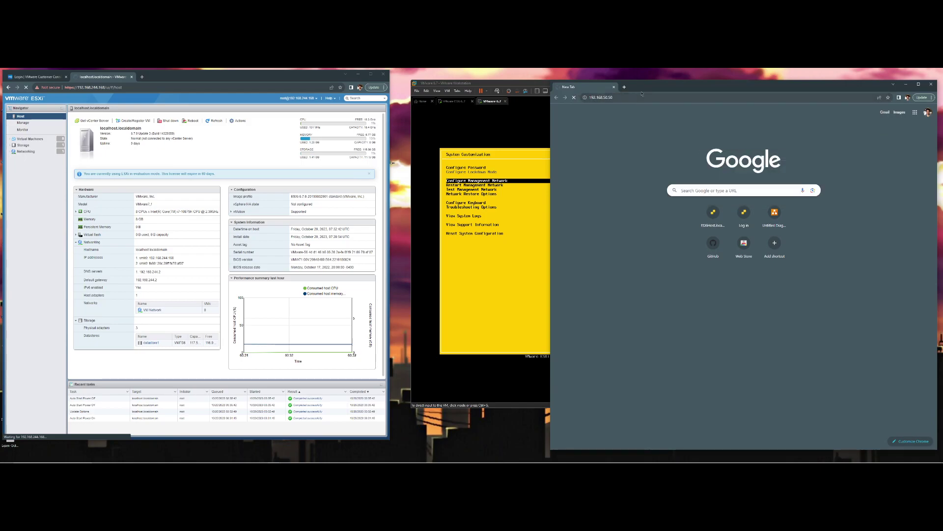
pyautogui.moveTo(641, 91); pyautogui.dragTo(624, 86)
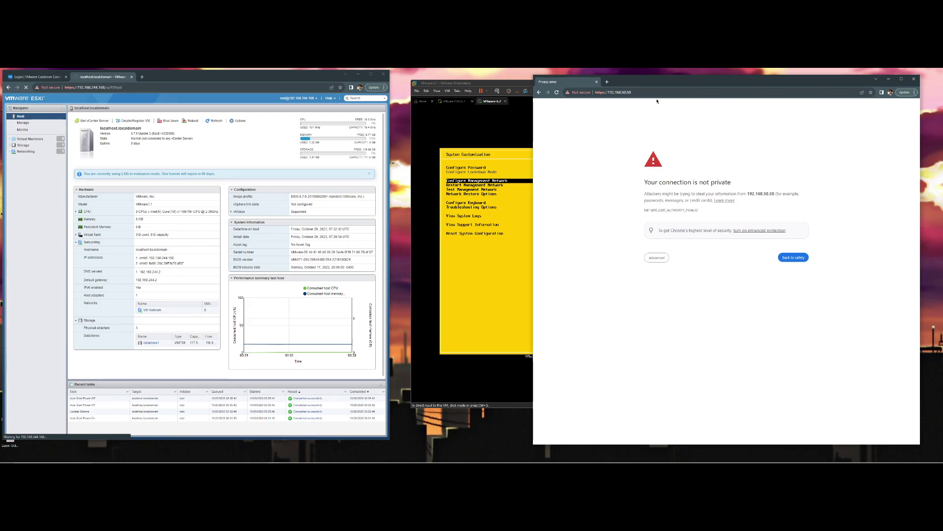
pyautogui.click(666, 256)
pyautogui.click(674, 301)
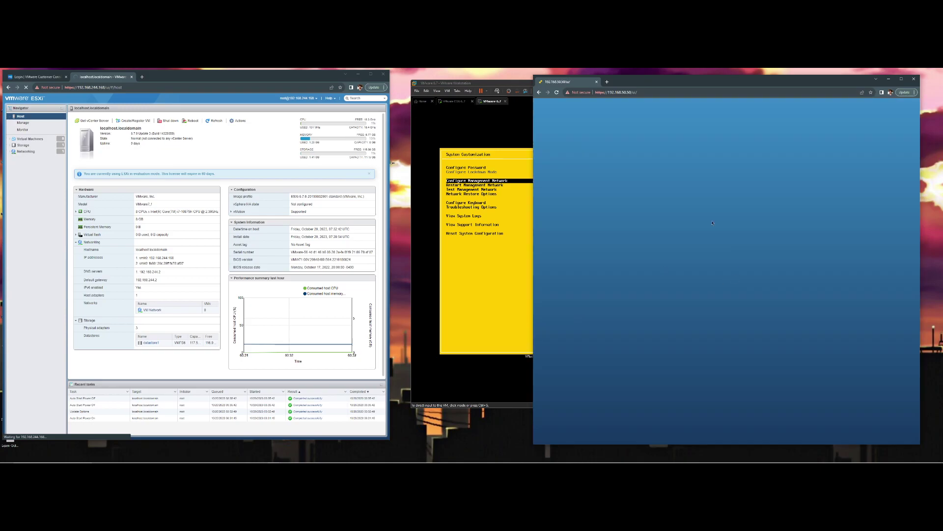
# Log into the Host Client as root with the account password
pyautogui.click(586, 191)
pyautogui.write('root')
pyautogui.press('Tab')
pyautogui.write('••')
pyautogui.press('Return')
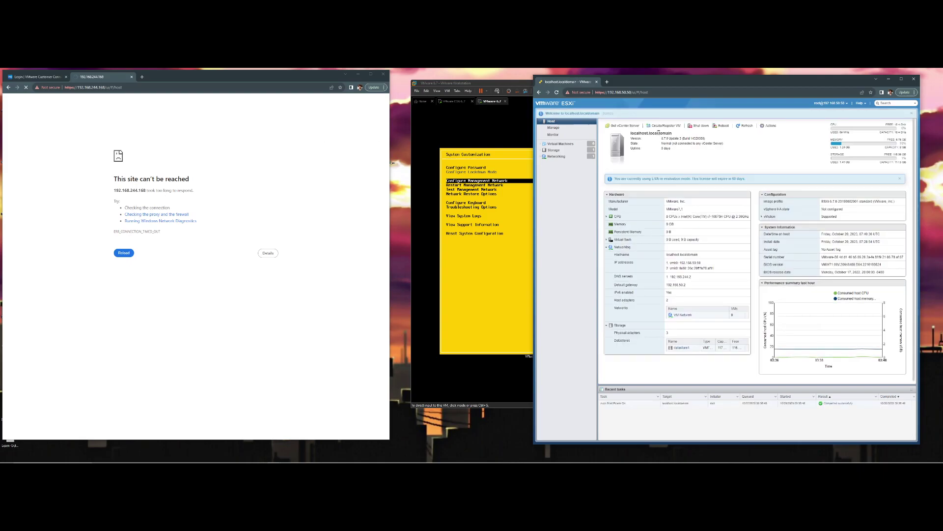
pyautogui.moveTo(461, 82); pyautogui.dragTo(363, 93)
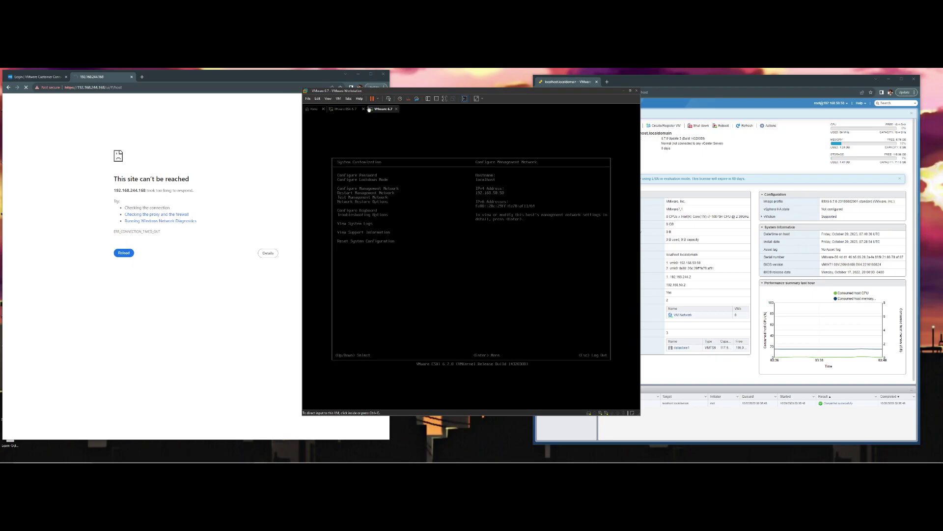
pyautogui.moveTo(721, 82); pyautogui.dragTo(736, 83)
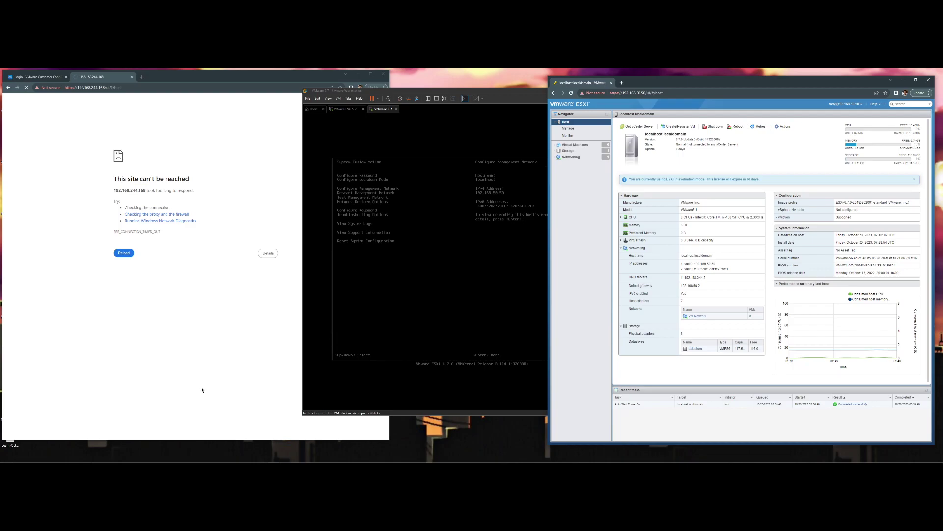
pyautogui.click(428, 93)
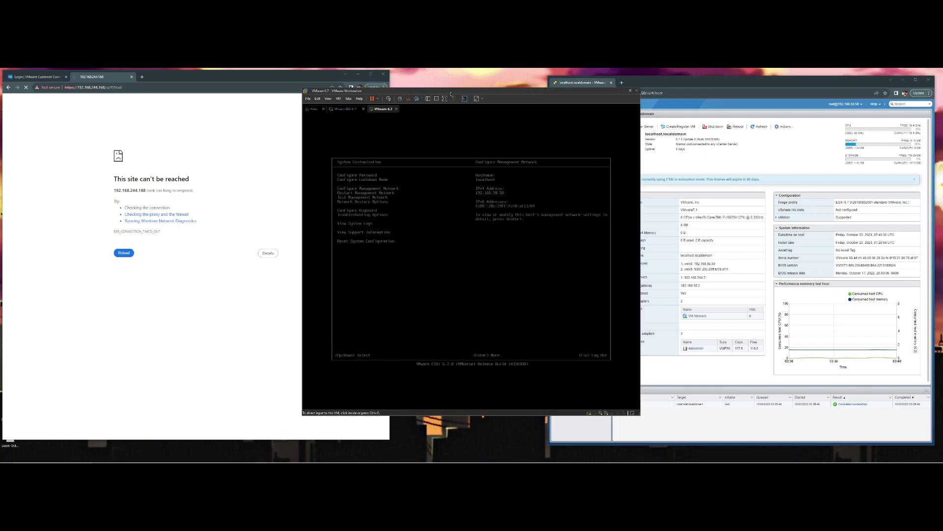
pyautogui.rightClick(421, 93)
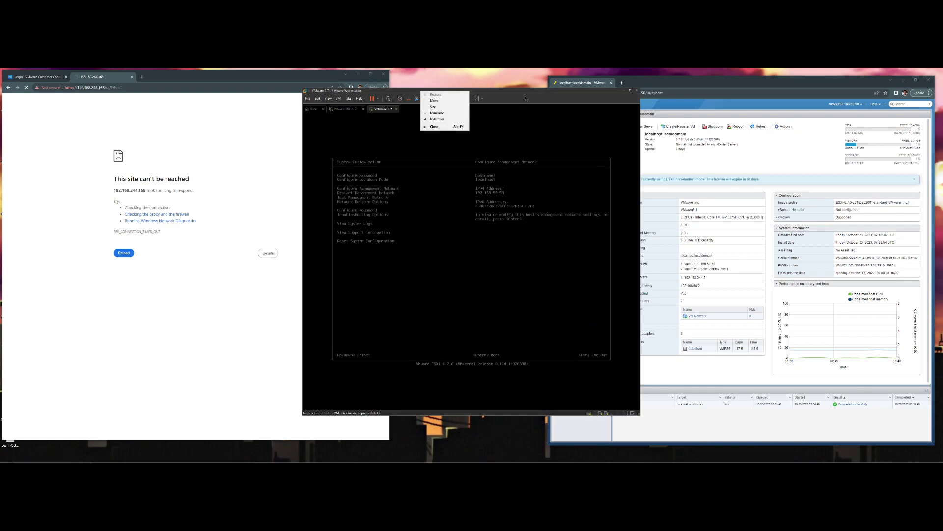
pyautogui.moveTo(515, 93); pyautogui.dragTo(480, 100)
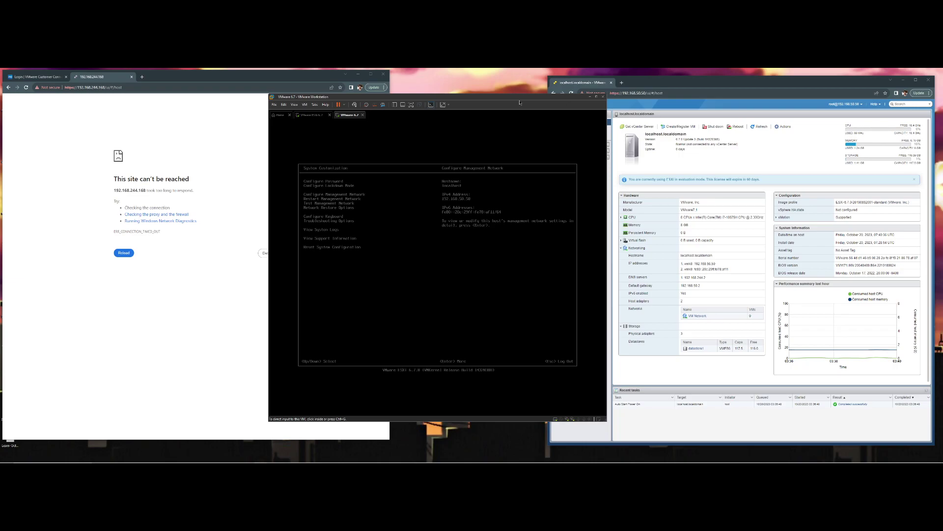
pyautogui.click(819, 84)
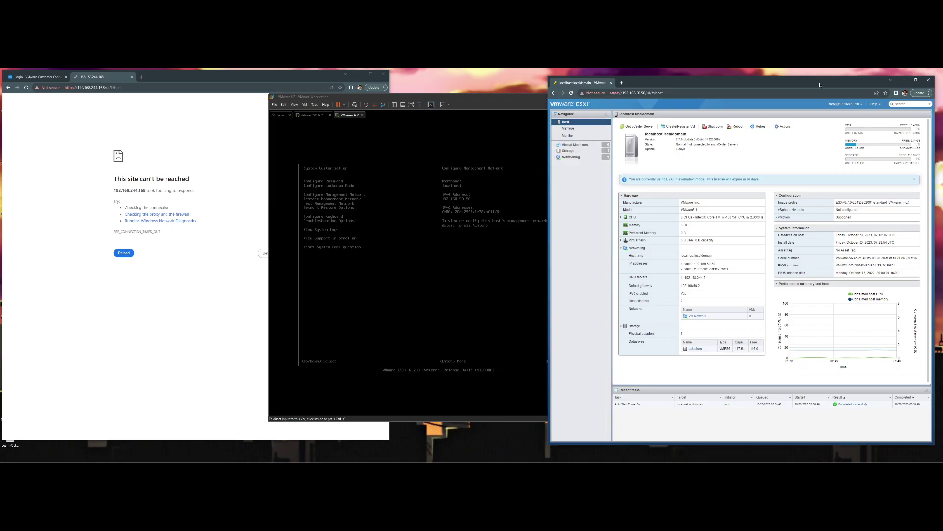
pyautogui.rightClick(795, 82)
pyautogui.click(777, 81)
pyautogui.rightClick(755, 80)
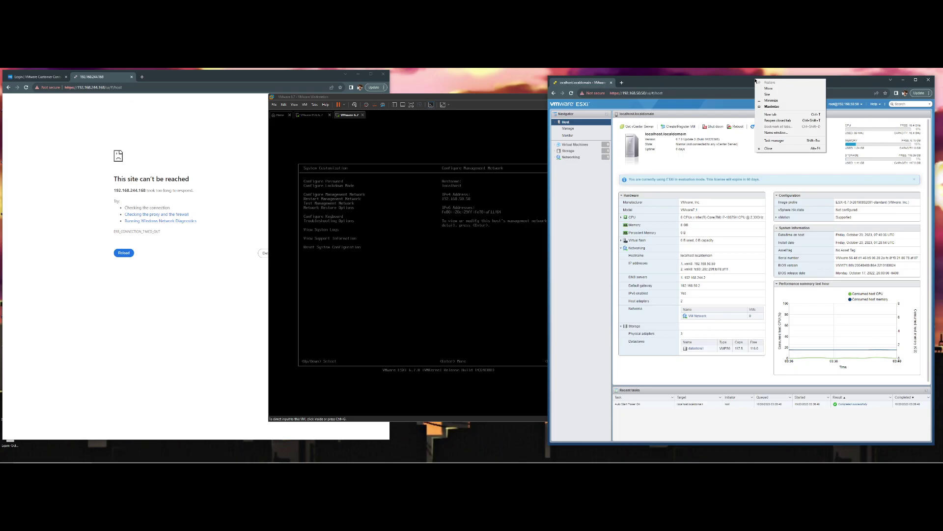
pyautogui.moveTo(738, 84)
pyautogui.mouseDown()
pyautogui.moveTo(696, 82)
pyautogui.moveTo(726, 80)
pyautogui.mouseUp()
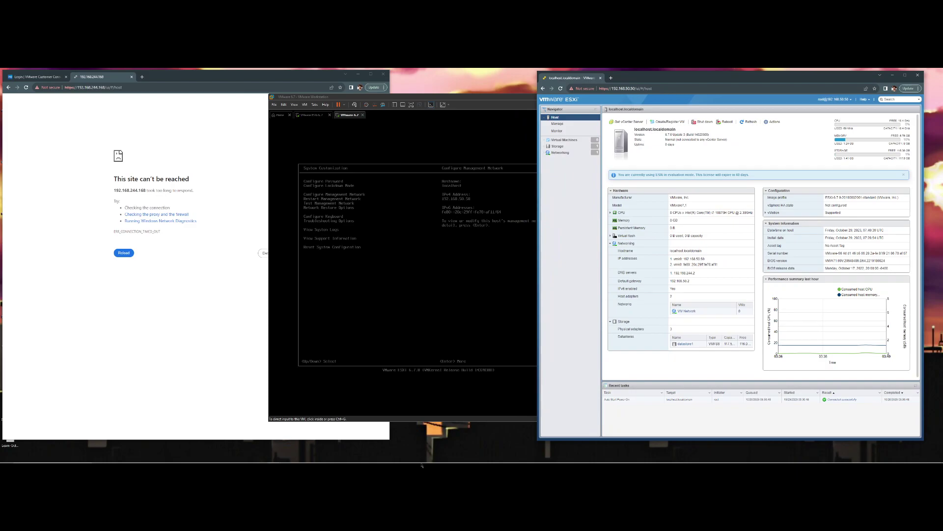
pyautogui.moveTo(378, 462)
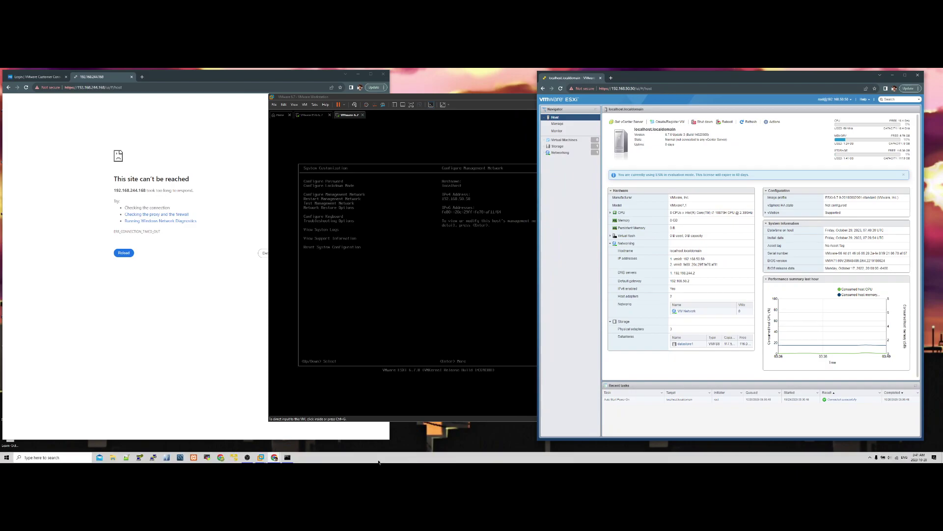
pyautogui.click(248, 457)
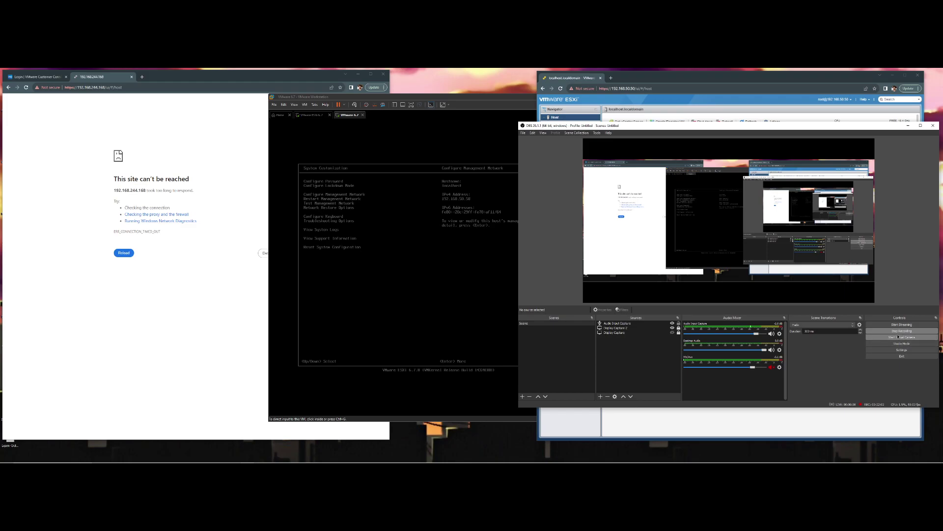